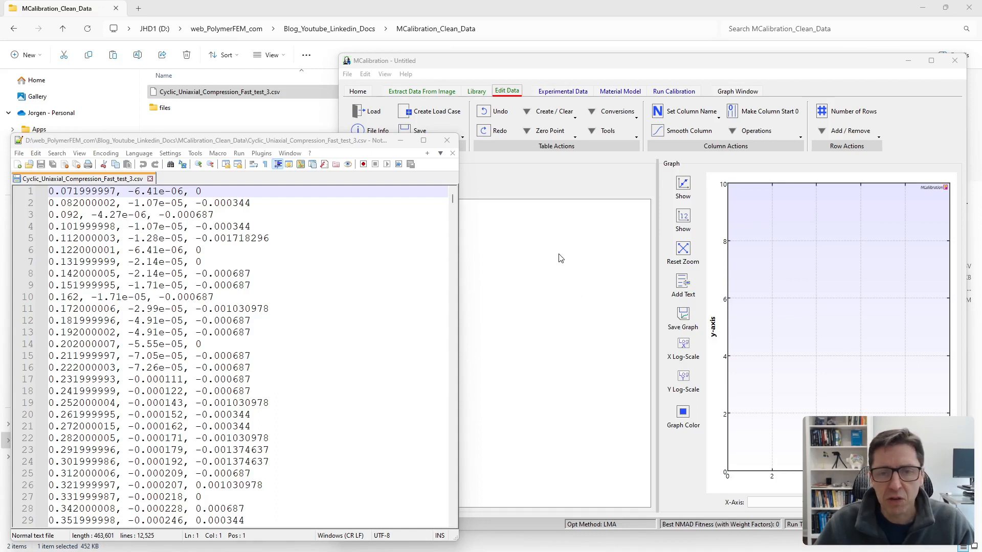
# Switch to MCalibration, maximize its window and load the data file Cyclic_Uniaxial_Compression_Fast_test_3.csv.
pyautogui.click(709, 65)
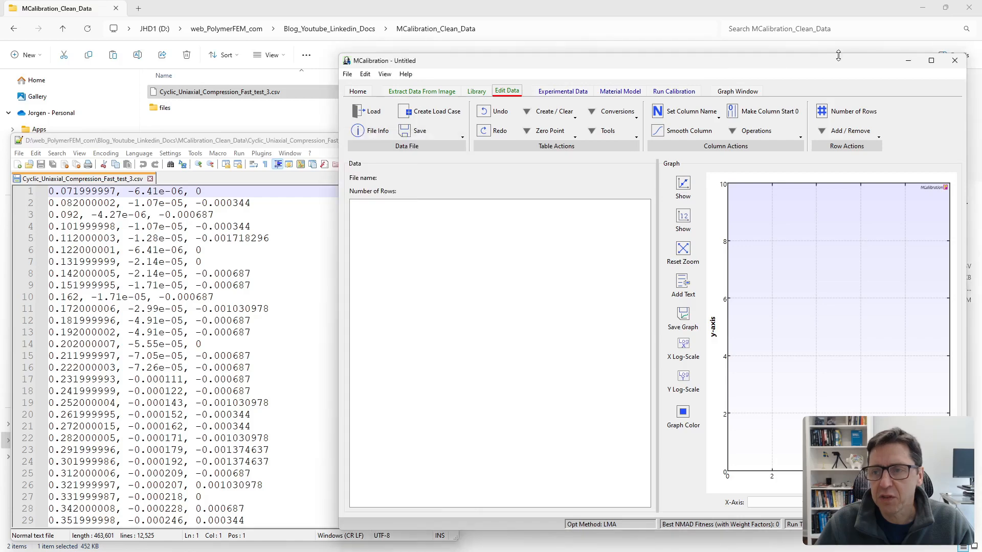
pyautogui.click(932, 60)
pyautogui.click(145, 34)
pyautogui.click(159, 34)
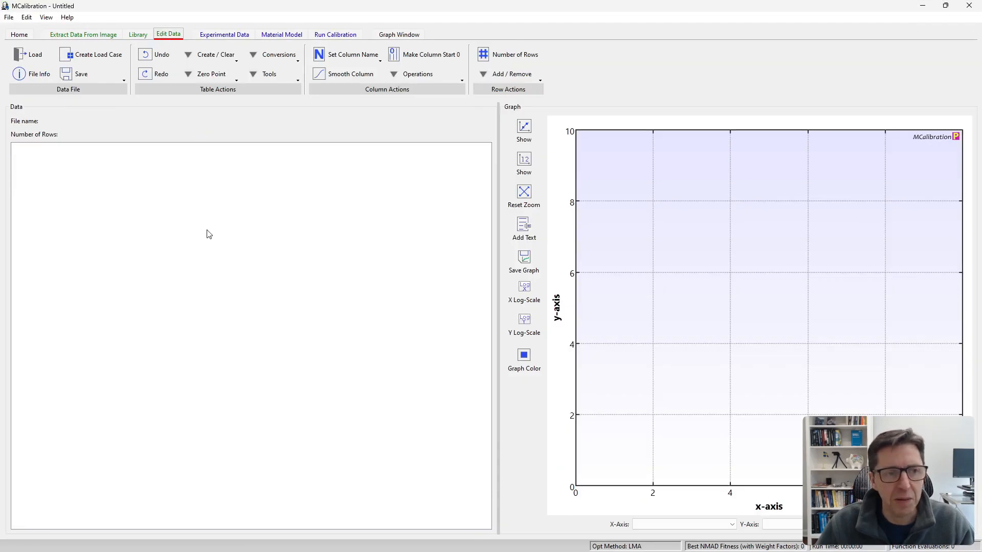
pyautogui.click(35, 56)
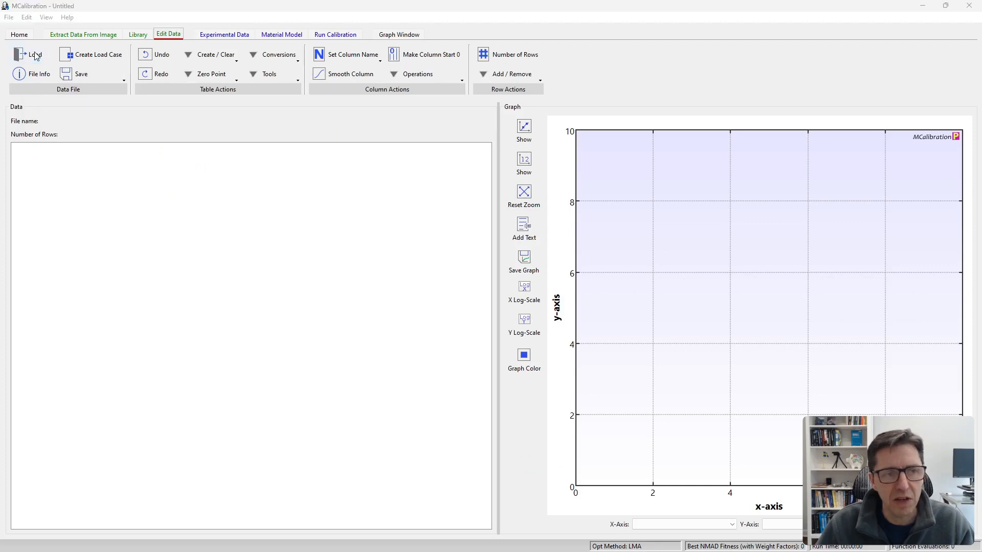
pyautogui.click(188, 116)
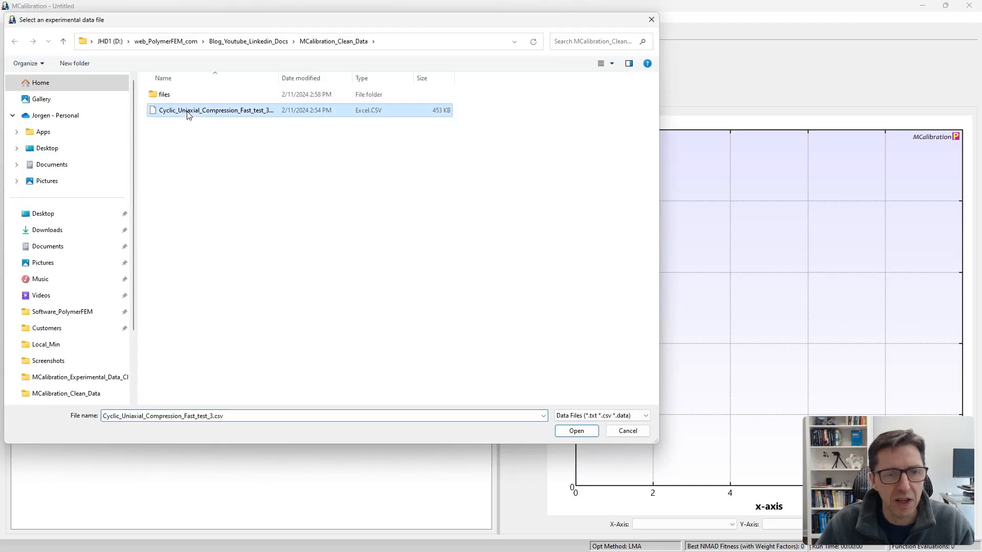
pyautogui.click(579, 436)
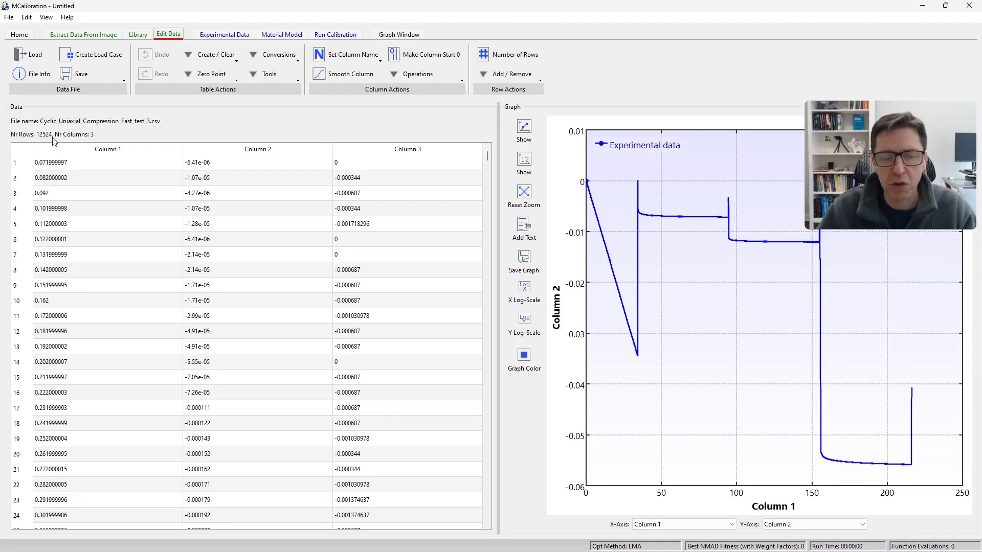
# Review the loaded data rows and the columns available for the graph's two axes.
pyautogui.scroll(-3, 283, 399)
pyautogui.scroll(3, 283, 399)
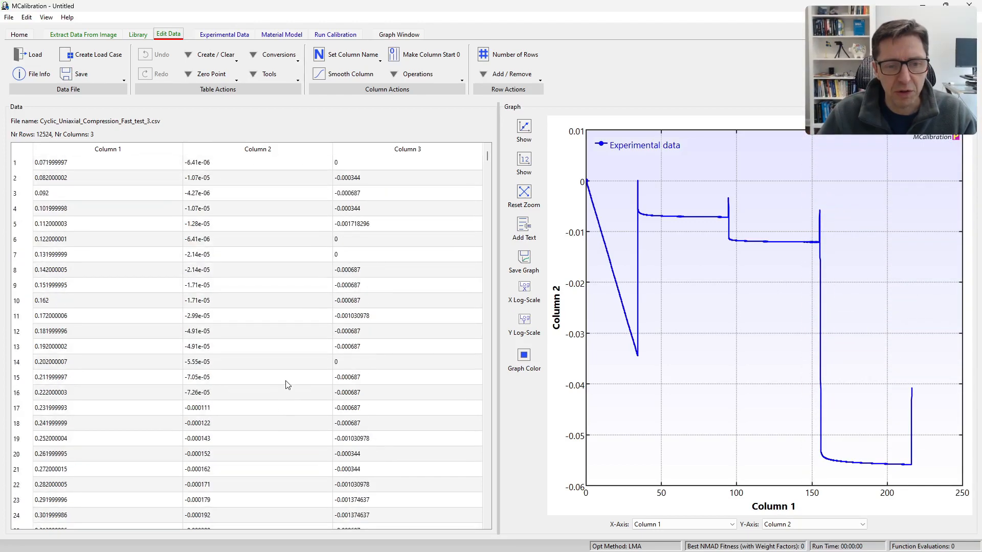
pyautogui.click(690, 524)
pyautogui.click(638, 527)
pyautogui.click(783, 524)
pyautogui.click(896, 530)
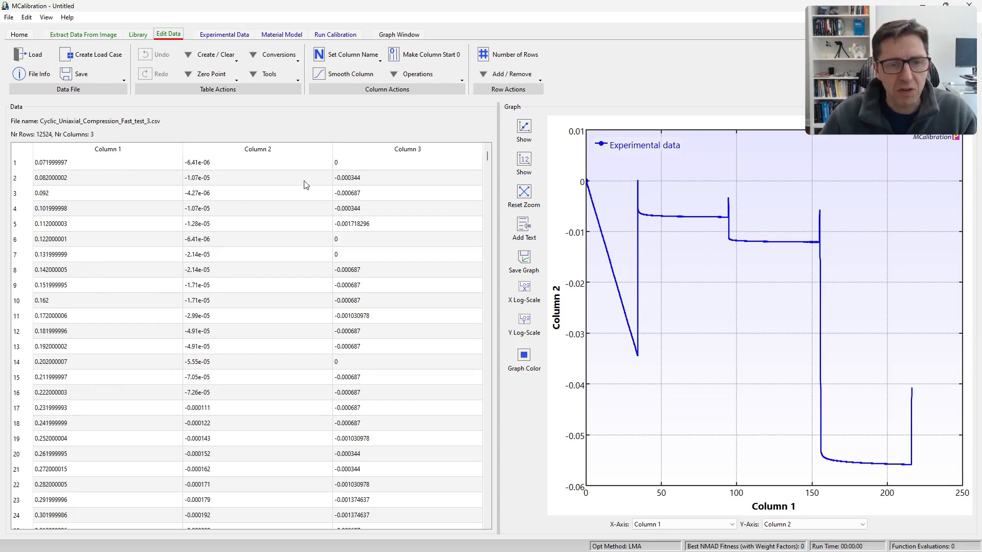
# Name the three data columns Time, Engineering Strain and Engineering Stress using the combined naming preset.
pyautogui.click(361, 58)
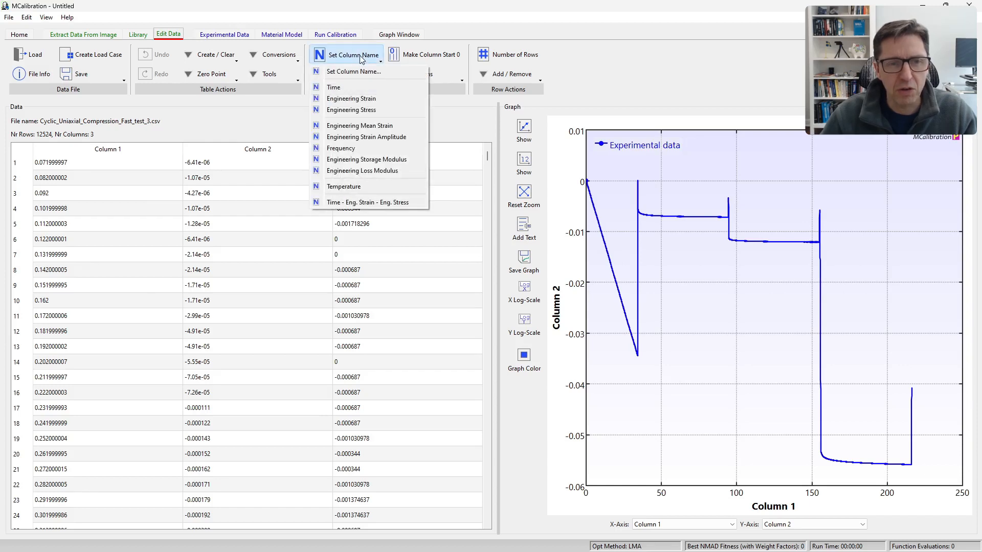
pyautogui.click(391, 205)
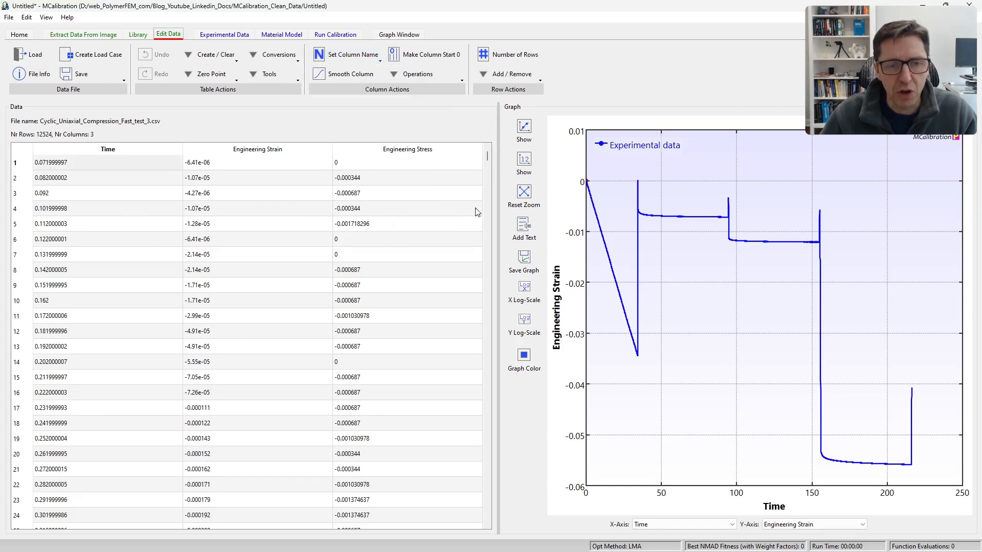
pyautogui.click(118, 252)
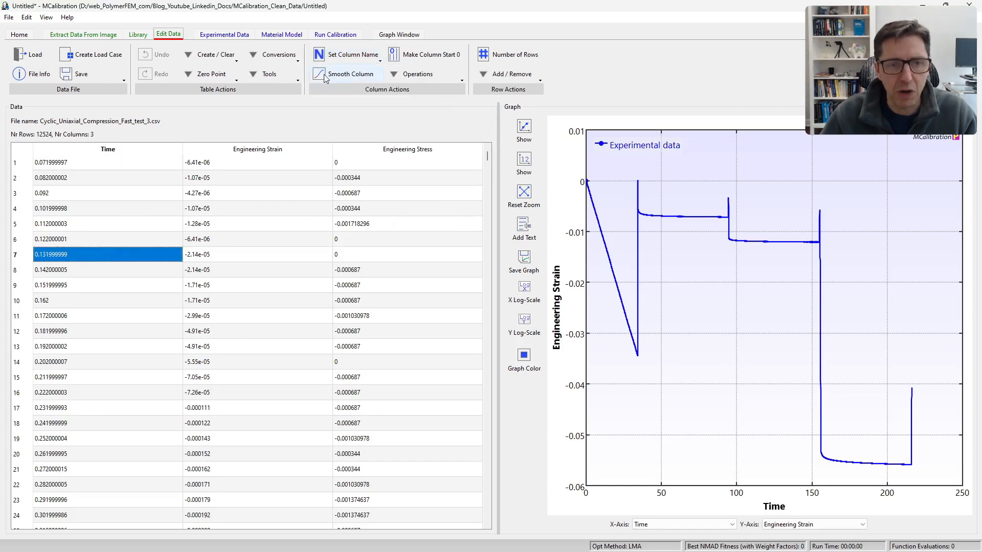
pyautogui.click(341, 55)
pyautogui.click(249, 284)
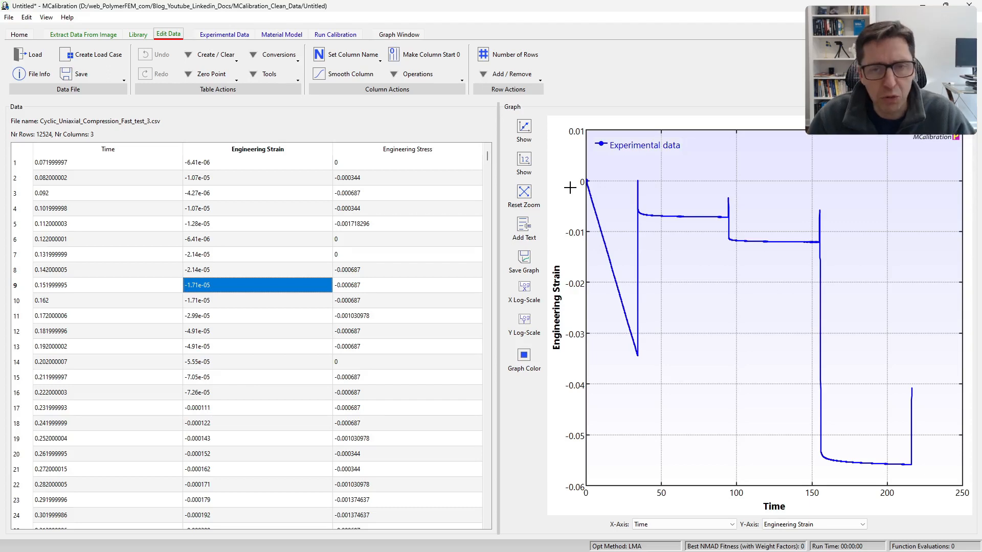
# Show the data point markers on the graph and select the peak point of the first strain spike.
pyautogui.moveTo(650, 232); pyautogui.dragTo(632, 176)
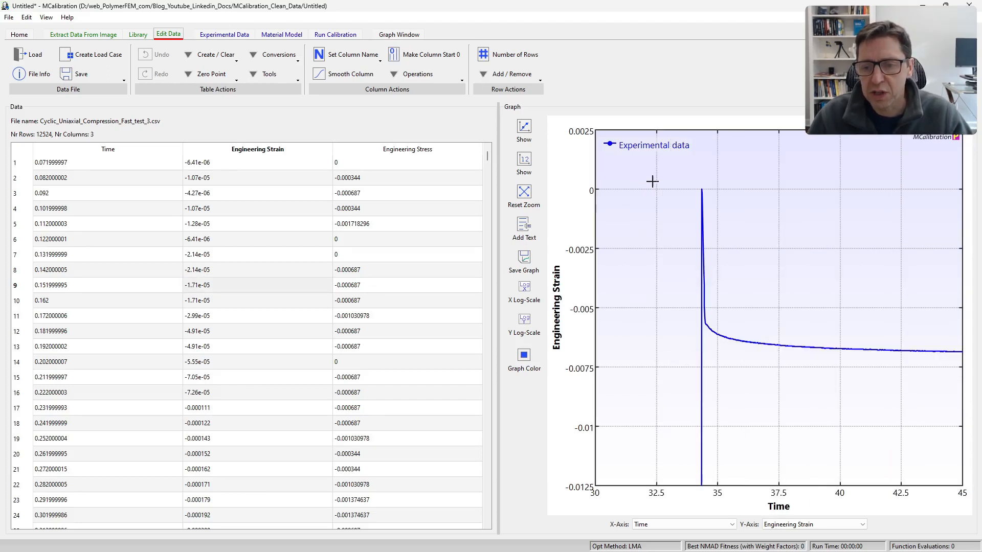
pyautogui.click(525, 129)
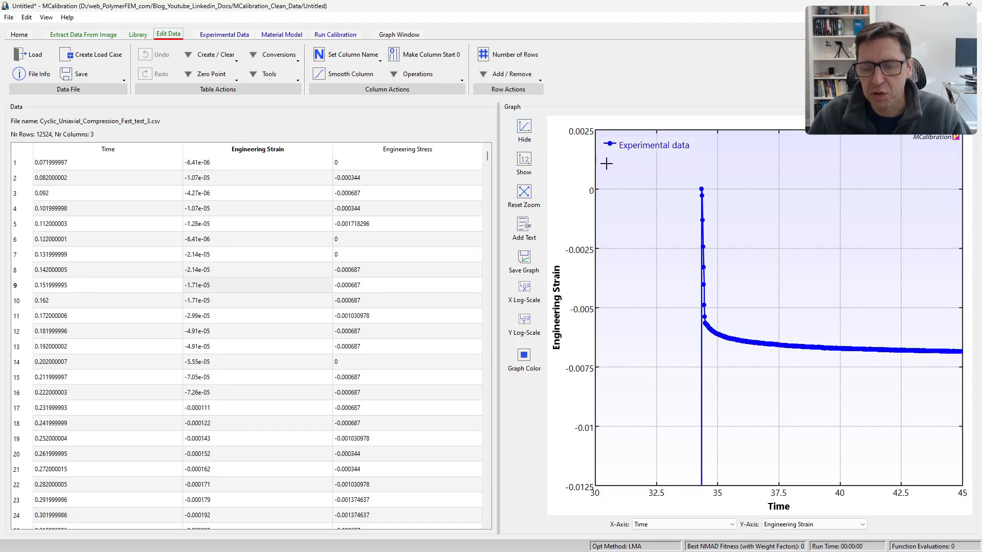
pyautogui.click(701, 189)
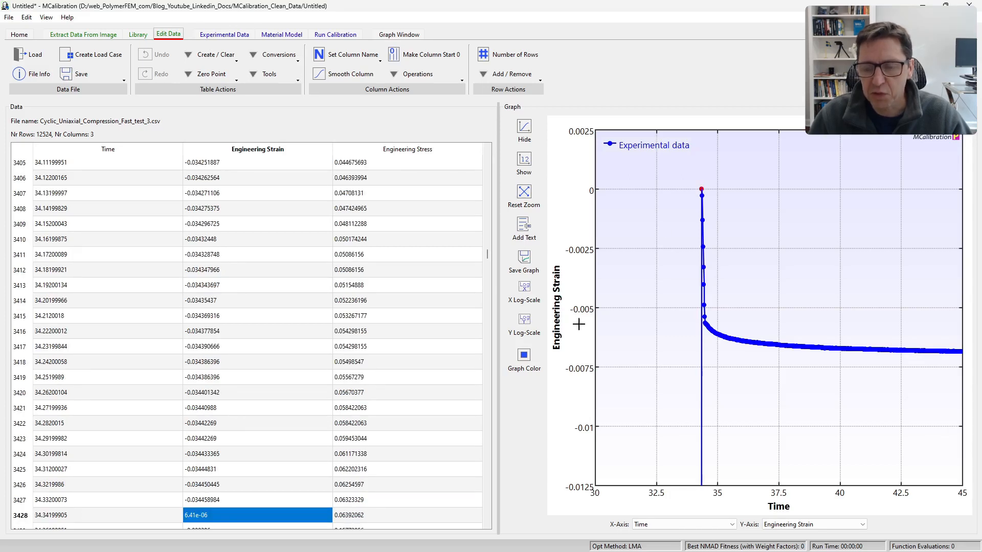
# Delete all data rows before the first strain spike's peak point, from row 1 through row 3427.
pyautogui.click(115, 500)
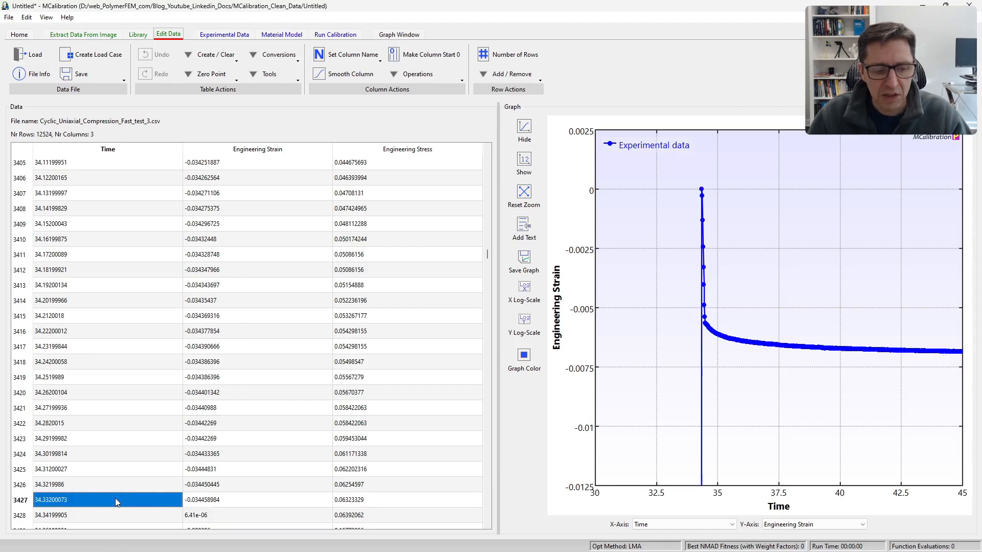
pyautogui.hotkey('shift', 'Right')
pyautogui.hotkey('shift', 'Right')
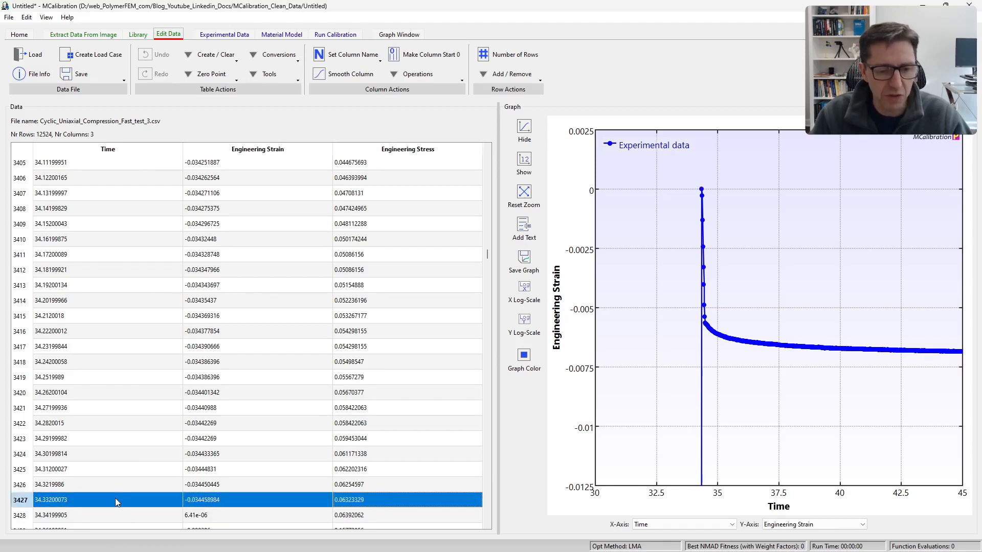
pyautogui.hotkey('ctrl', 'shift', 'Home')
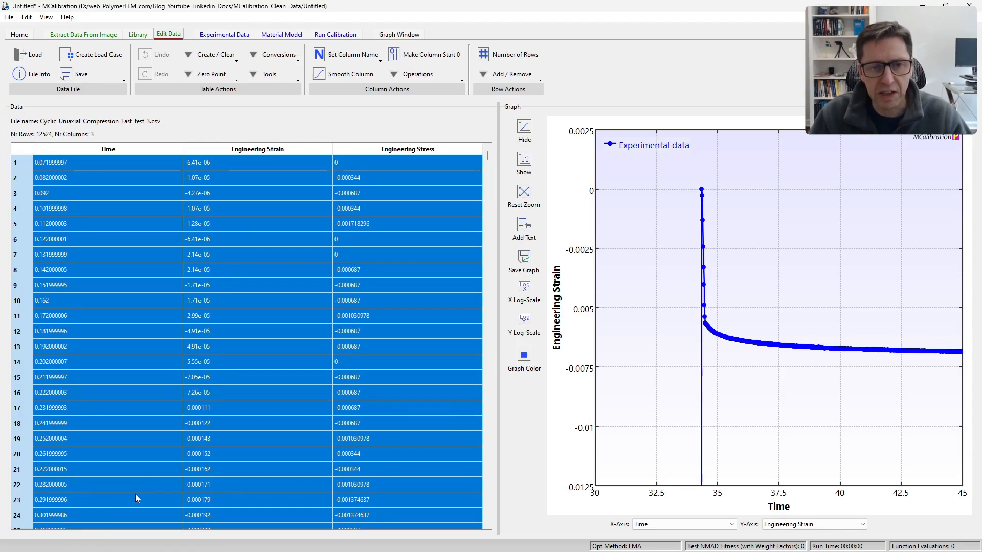
pyautogui.press('Delete')
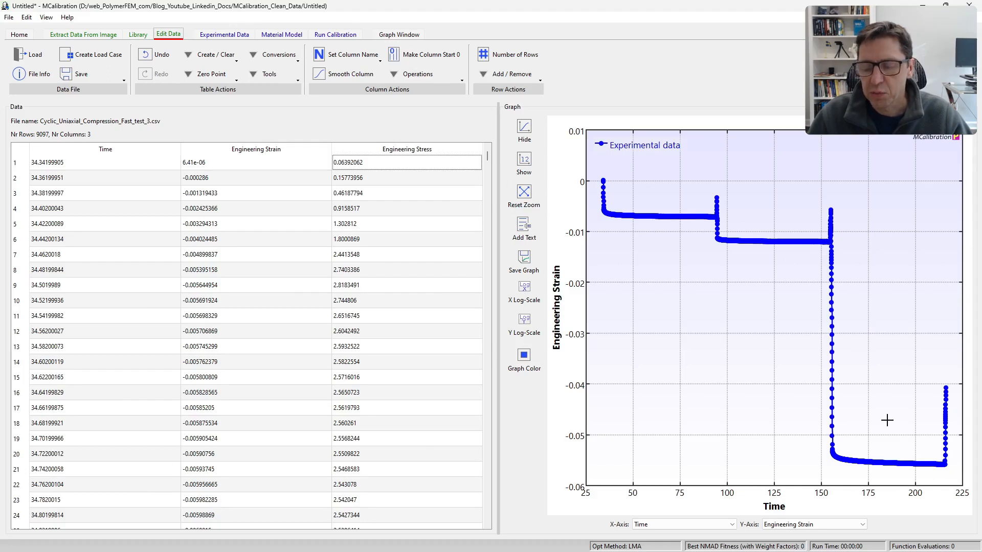
# Shift the Time and Engineering Strain columns so that both start at 0.
pyautogui.click(193, 230)
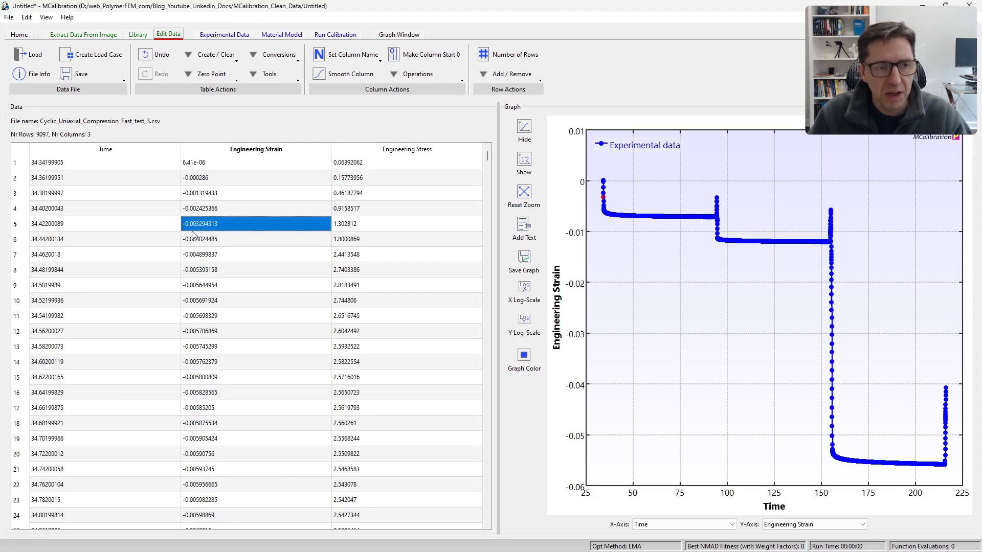
pyautogui.hotkey('ctrl', 'Home')
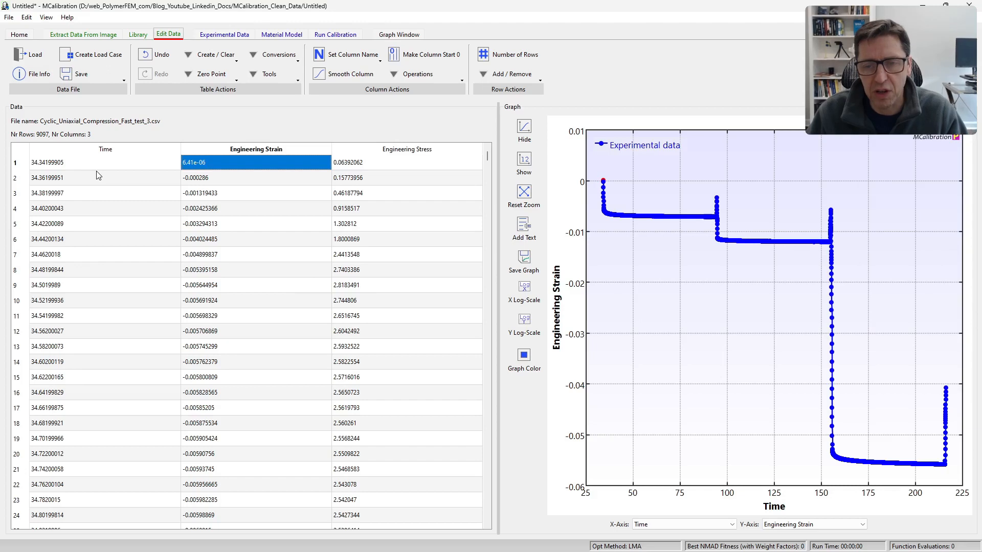
pyautogui.click(102, 200)
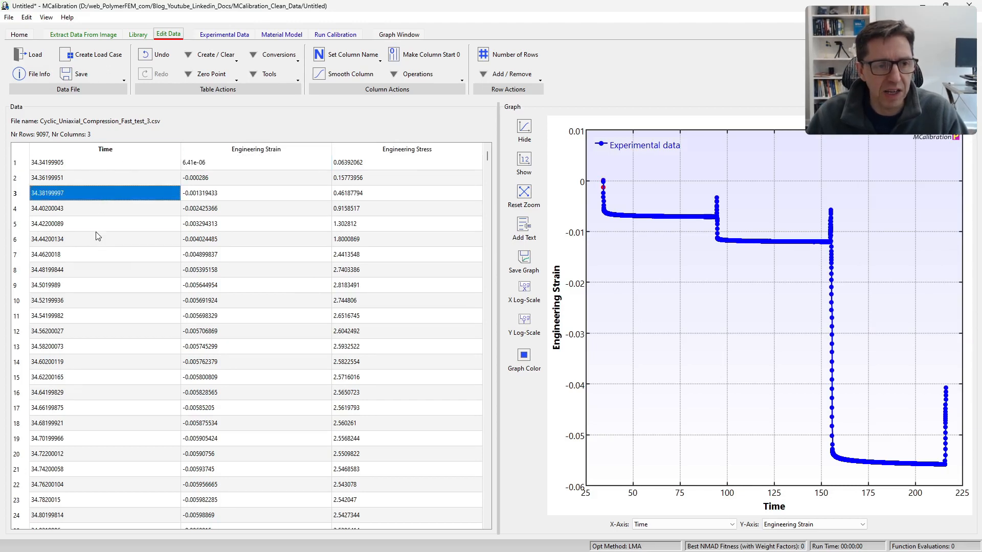
pyautogui.click(416, 58)
pyautogui.click(228, 276)
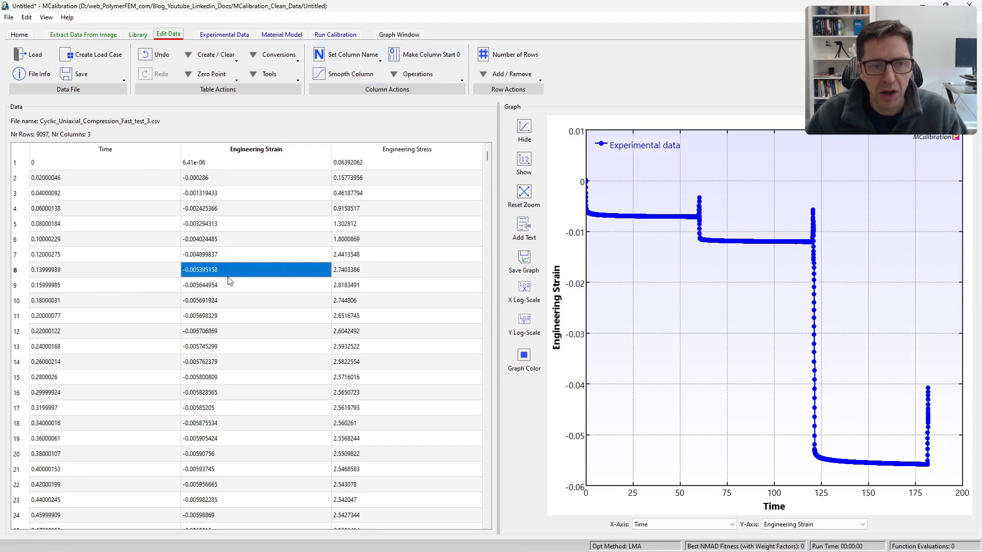
pyautogui.click(414, 58)
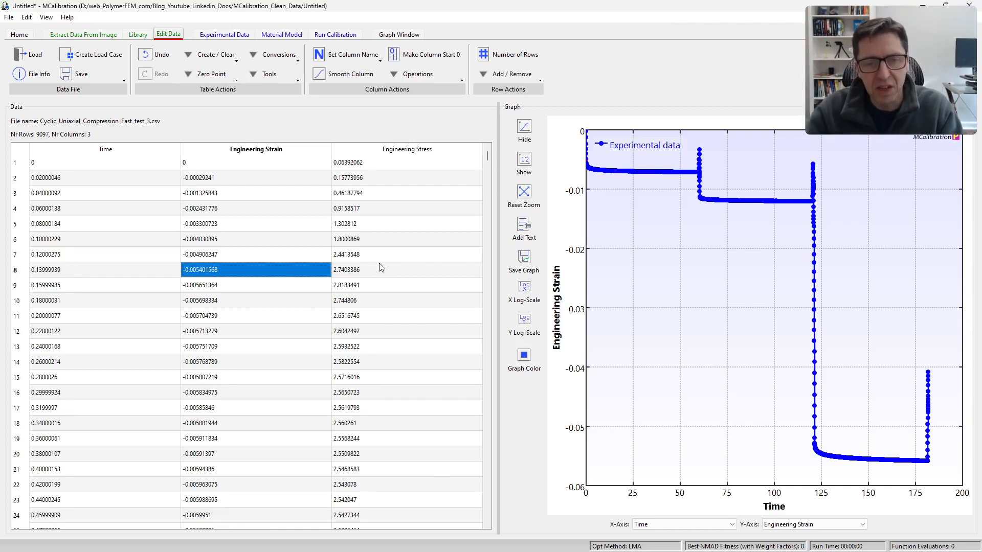
# Plot Engineering Stress on the y-axis against Engineering Strain on the x-axis.
pyautogui.click(373, 164)
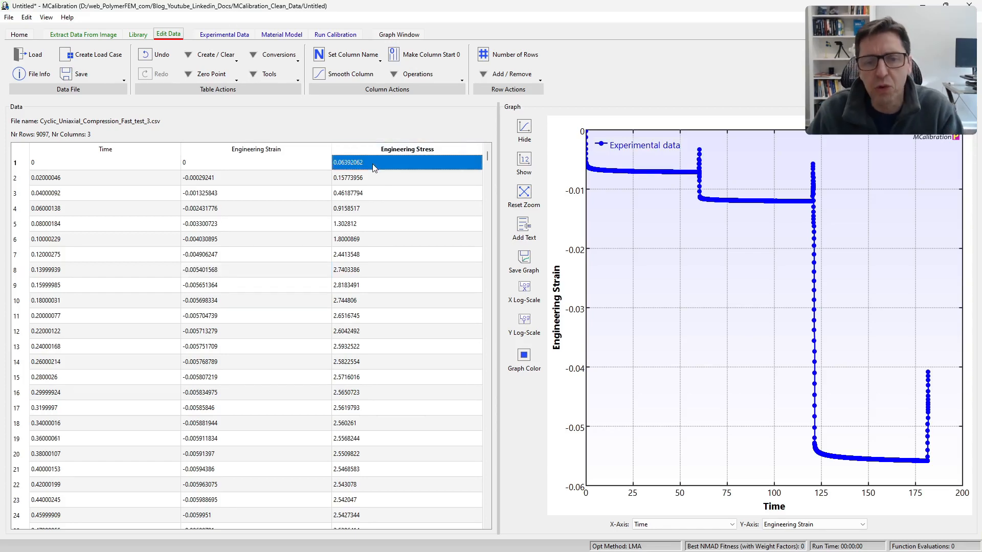
pyautogui.click(699, 526)
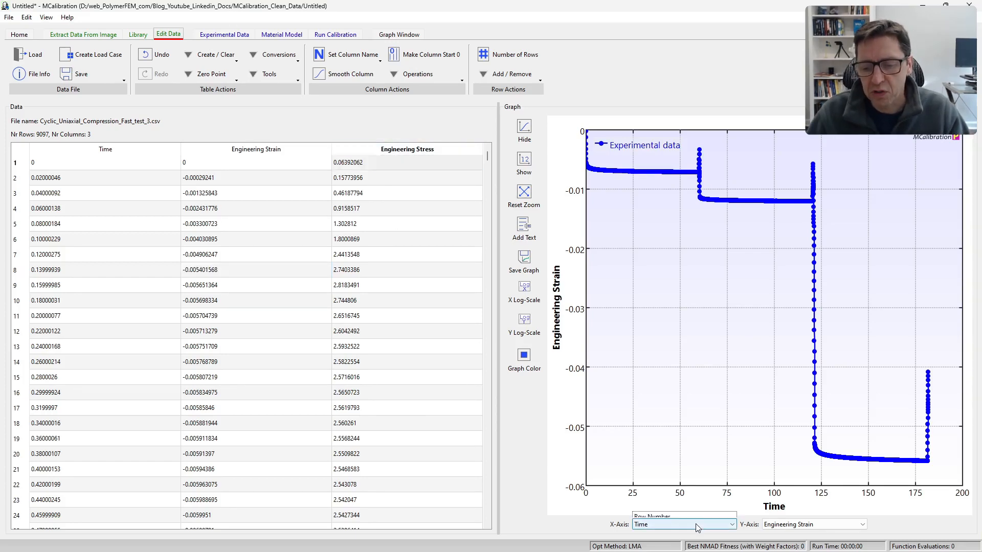
pyautogui.click(687, 510)
pyautogui.click(783, 526)
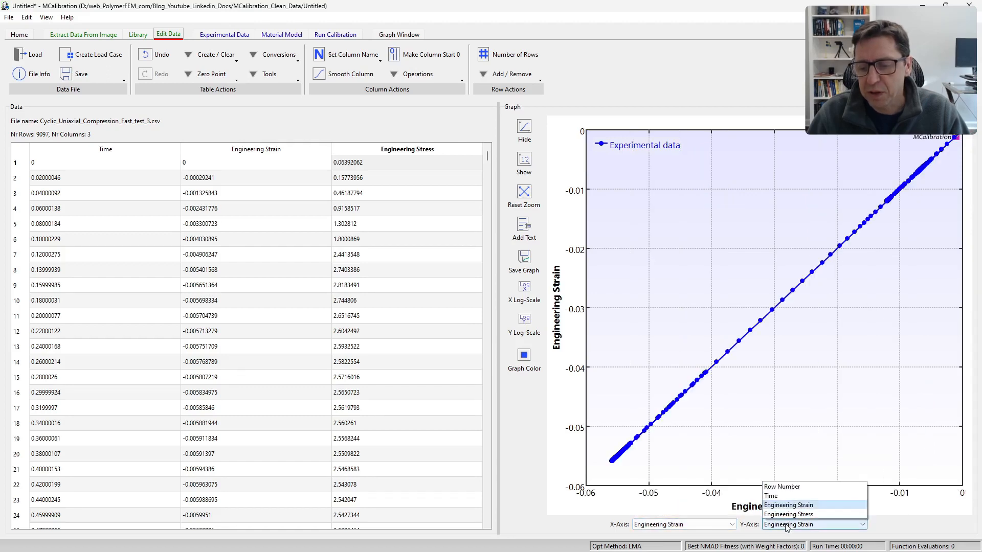
pyautogui.click(790, 516)
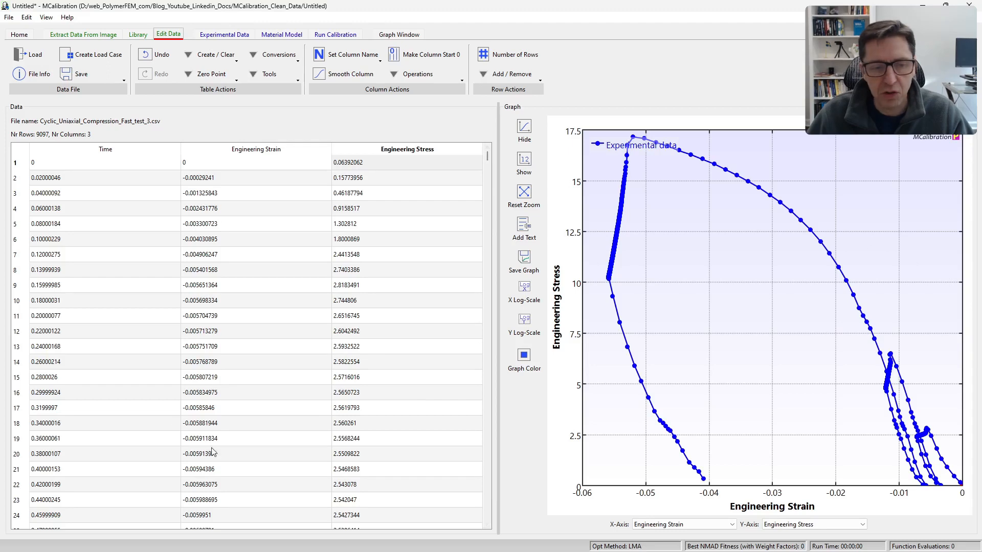
# Multiply the whole Engineering Stress column by -1 and return to its first row.
pyautogui.click(356, 153)
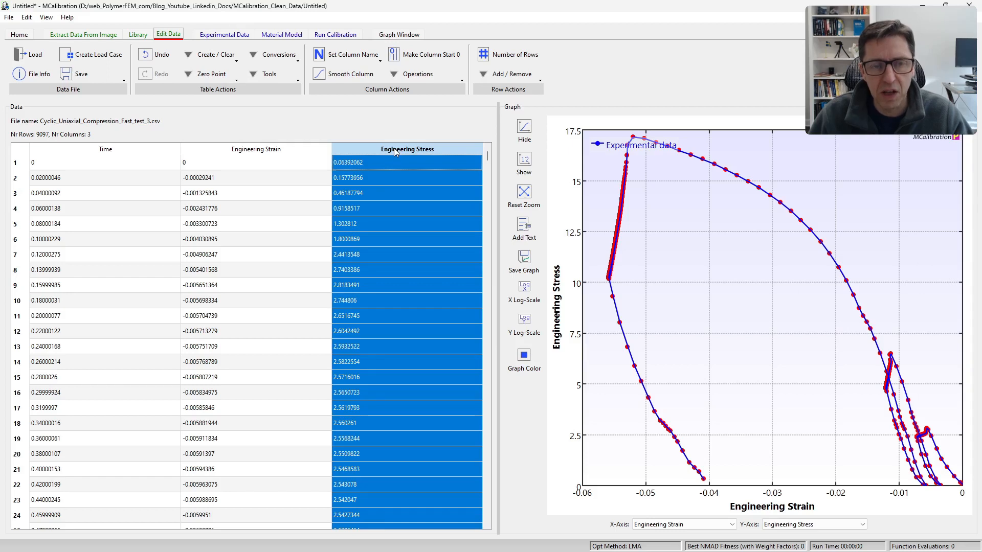
pyautogui.click(428, 81)
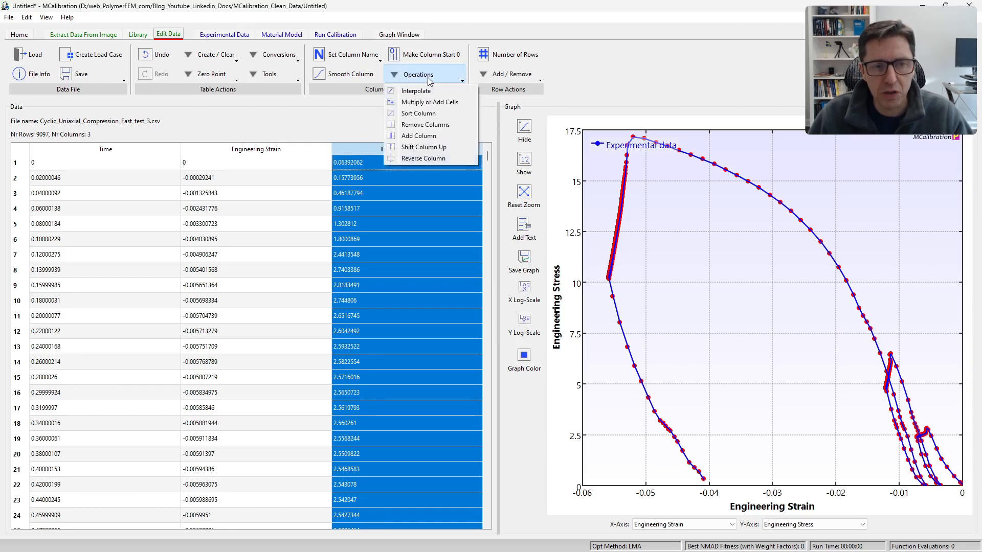
pyautogui.click(426, 103)
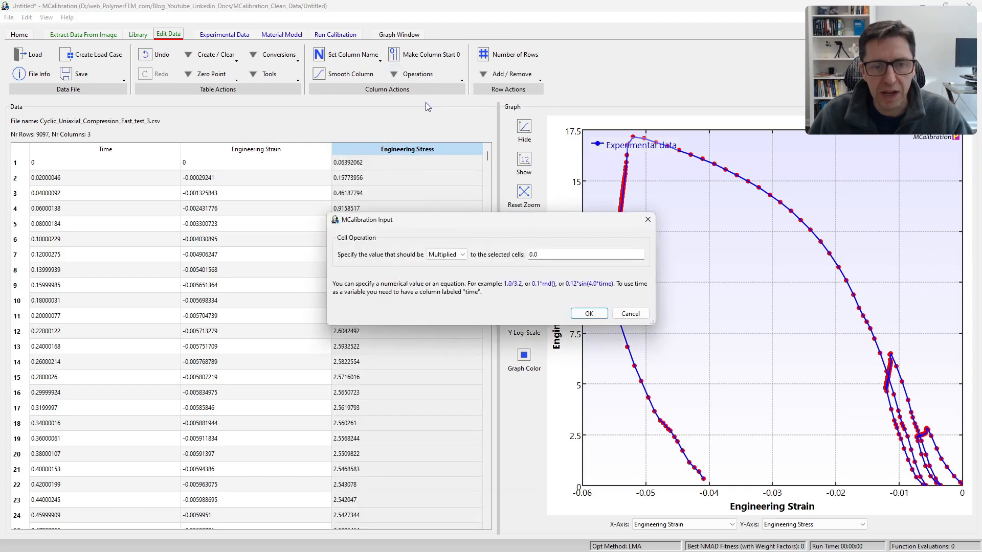
pyautogui.doubleClick(545, 254)
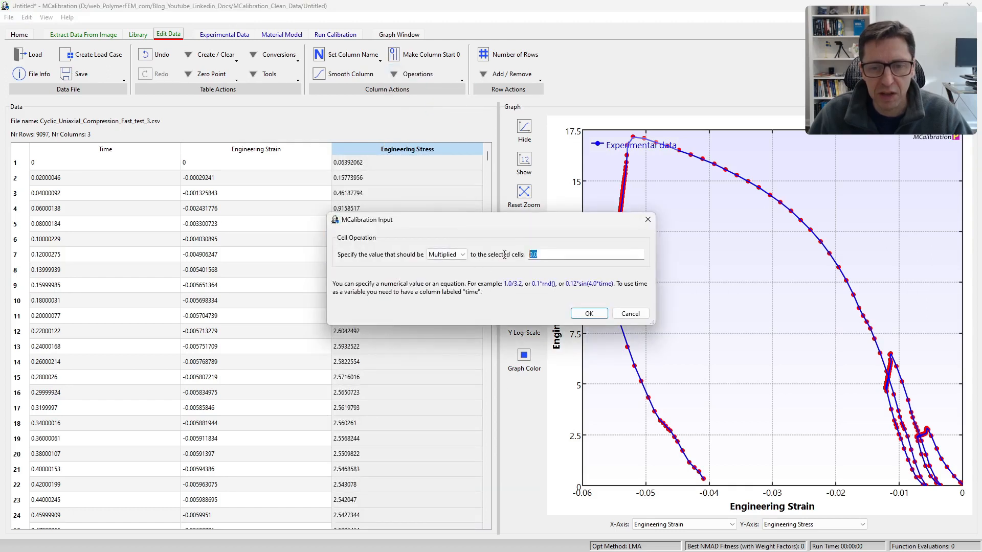
pyautogui.write('-1')
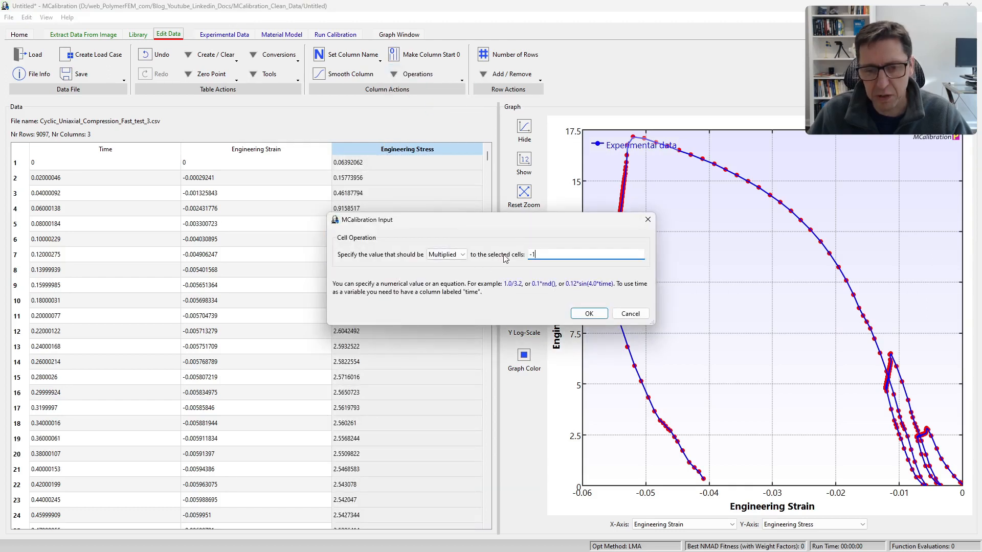
pyautogui.click(589, 314)
pyautogui.click(429, 303)
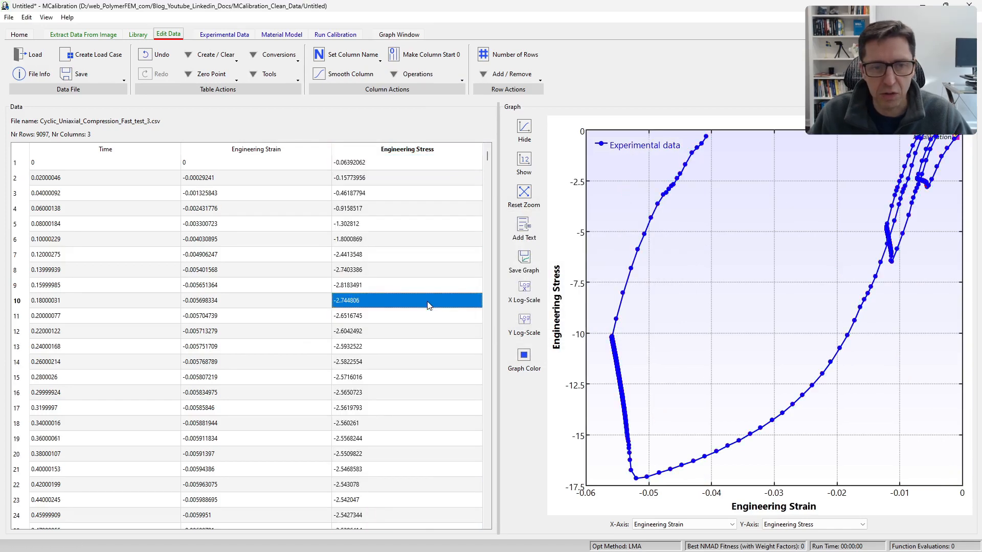
pyautogui.hotkey('ctrl', 'Home')
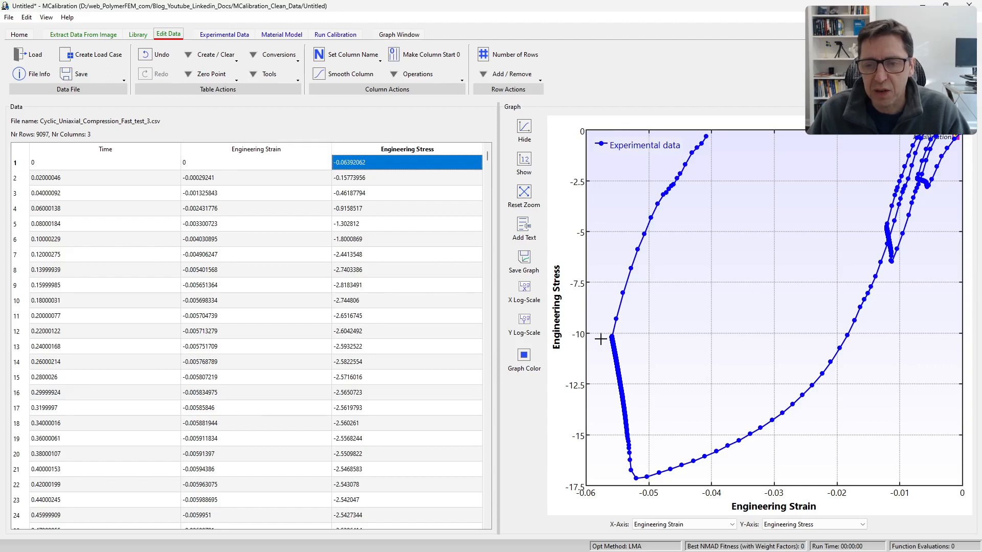
# Reduce the data table to 1000 points using linear interpolation.
pyautogui.click(507, 61)
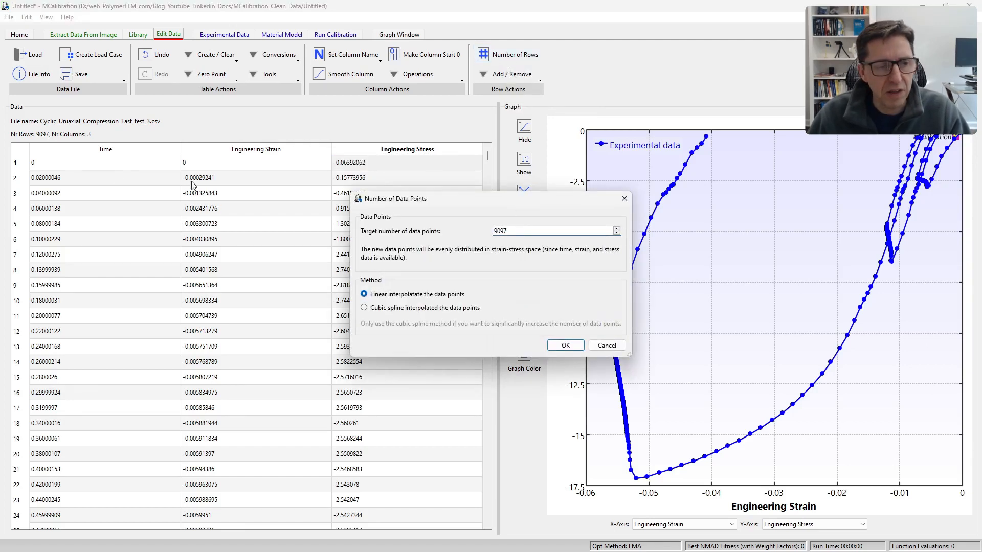
pyautogui.doubleClick(501, 231)
pyautogui.write('1000')
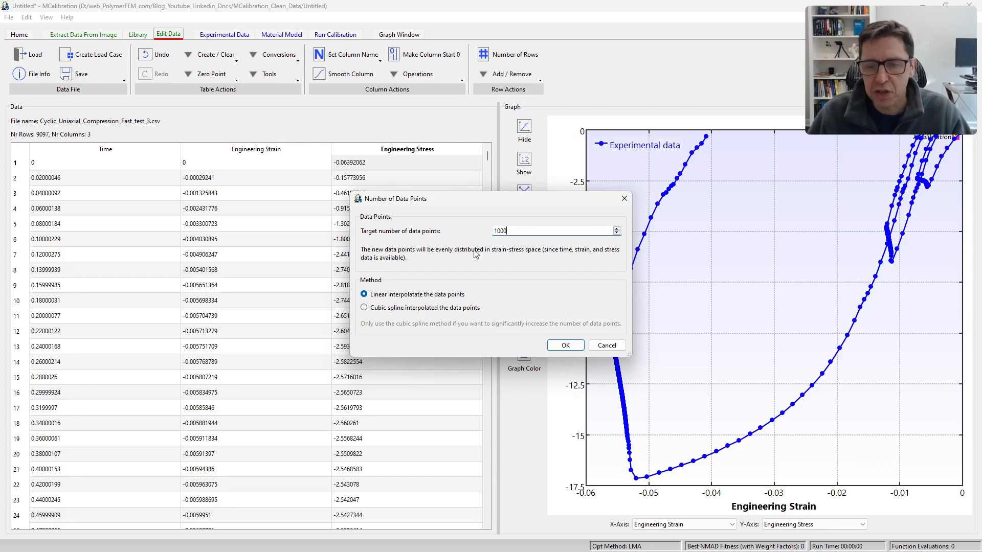
pyautogui.click(565, 347)
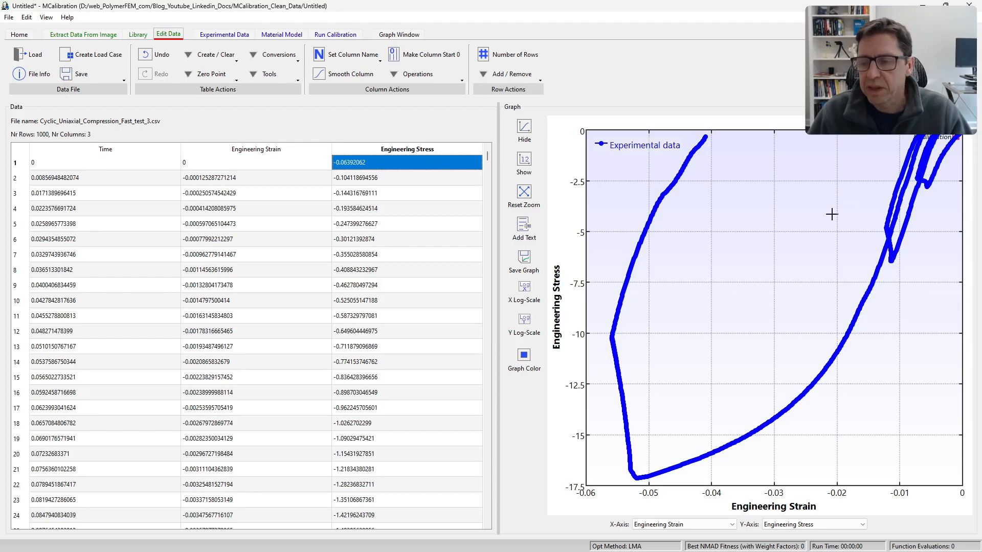
# Delete the first 20 data rows, covering the initial part of the first loading curve near the origin.
pyautogui.click(862, 199)
pyautogui.moveTo(864, 196); pyautogui.dragTo(970, 135)
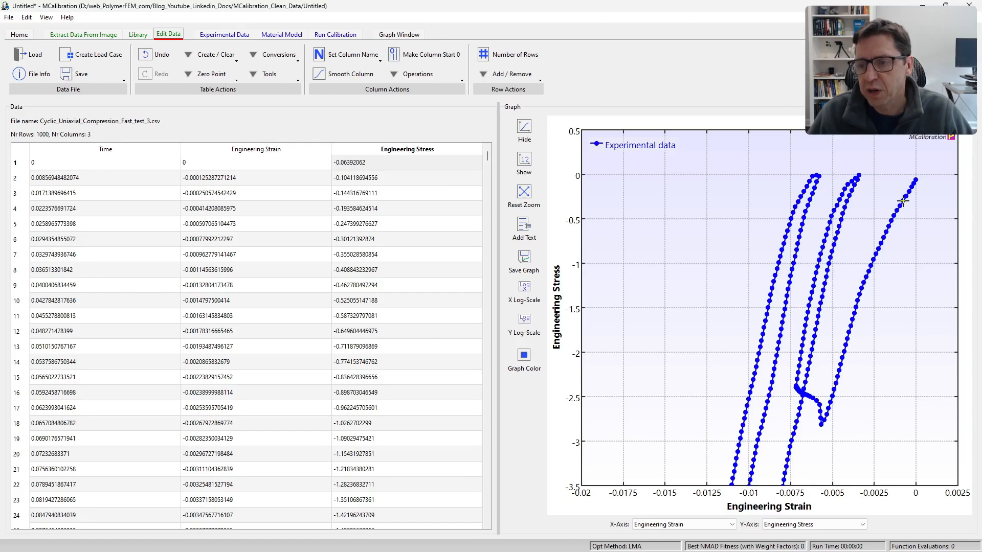
pyautogui.rightClick(868, 295)
pyautogui.click(882, 303)
pyautogui.moveTo(923, 193); pyautogui.dragTo(962, 137)
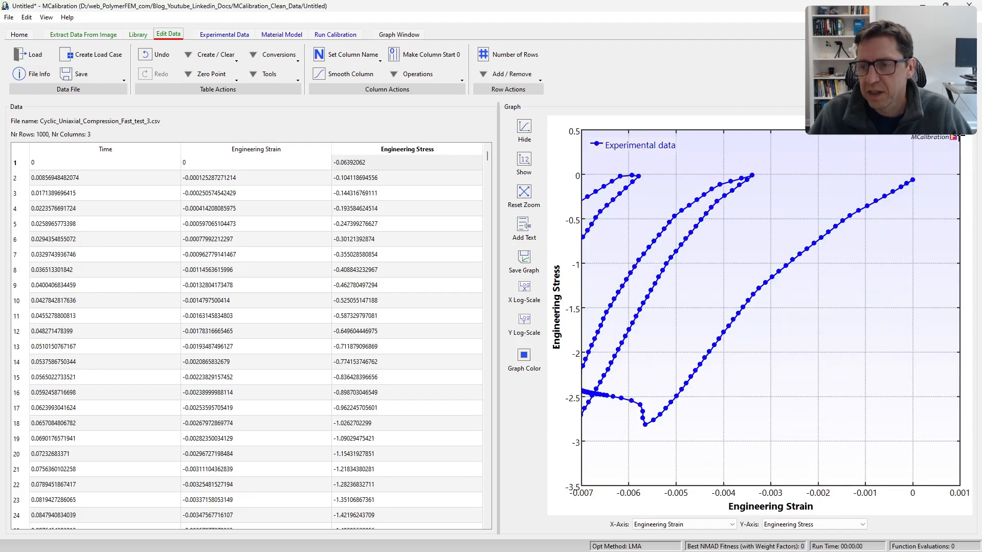
pyautogui.click(800, 254)
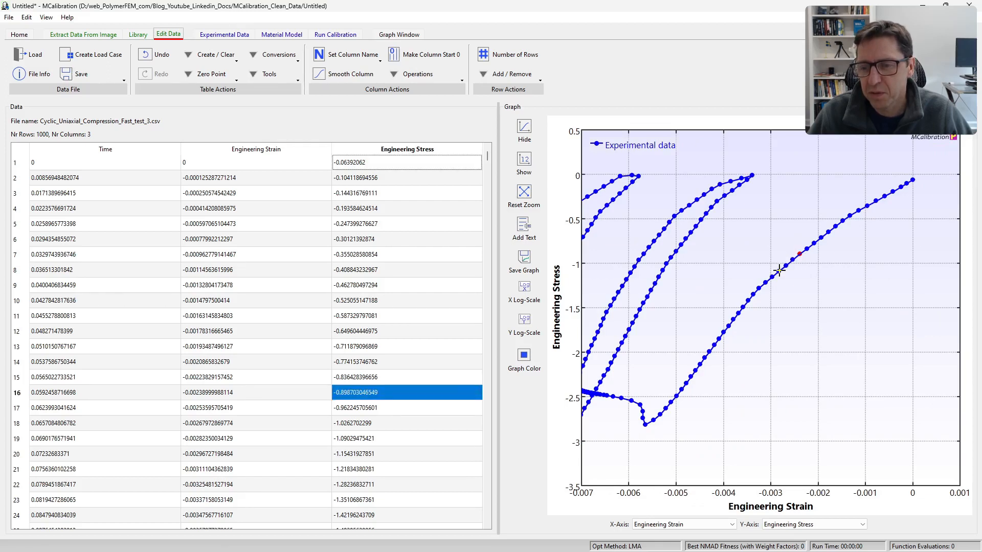
pyautogui.click(778, 271)
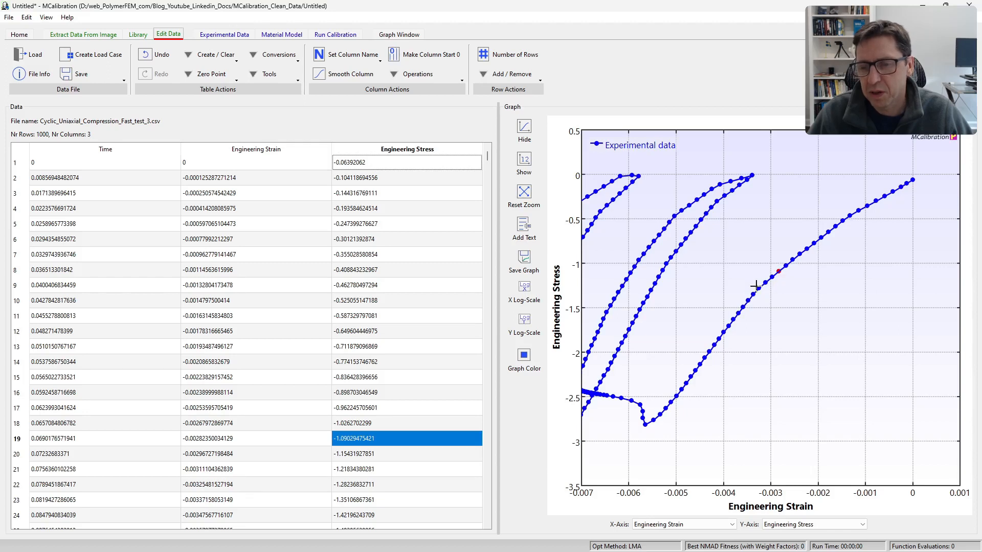
pyautogui.click(771, 277)
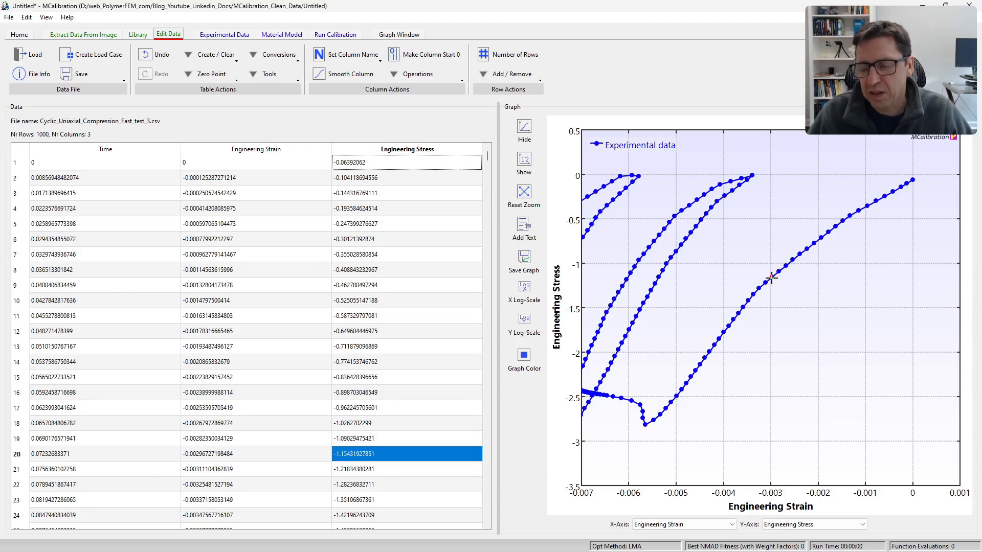
pyautogui.hotkey('ctrl', 'shift', 'Up')
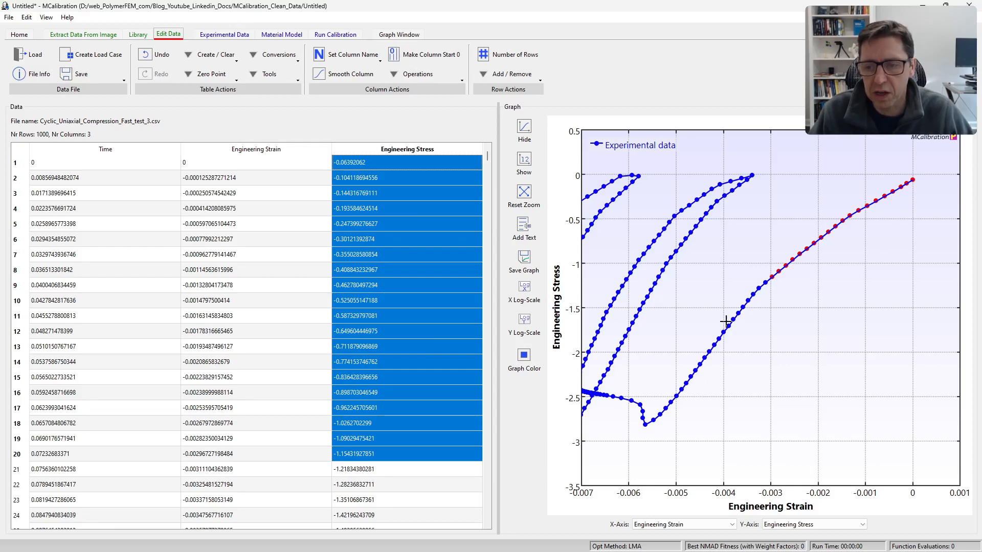
pyautogui.press('Delete')
pyautogui.moveTo(886, 217); pyautogui.dragTo(963, 134)
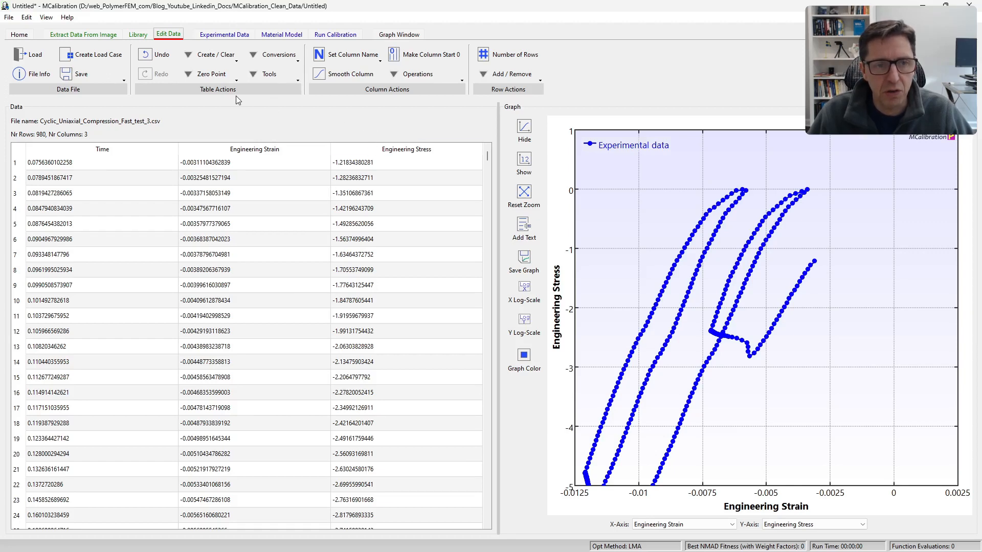
pyautogui.click(275, 78)
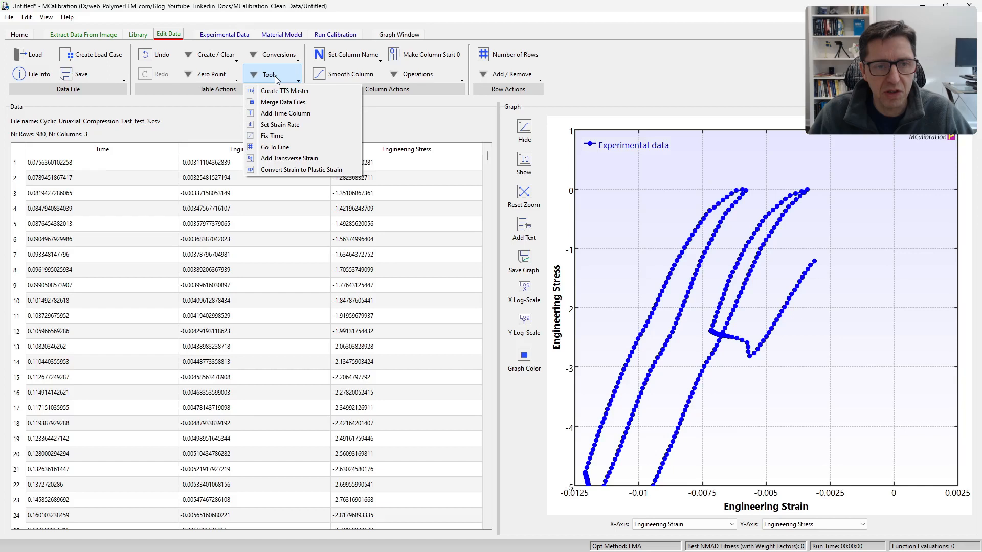
pyautogui.click(214, 131)
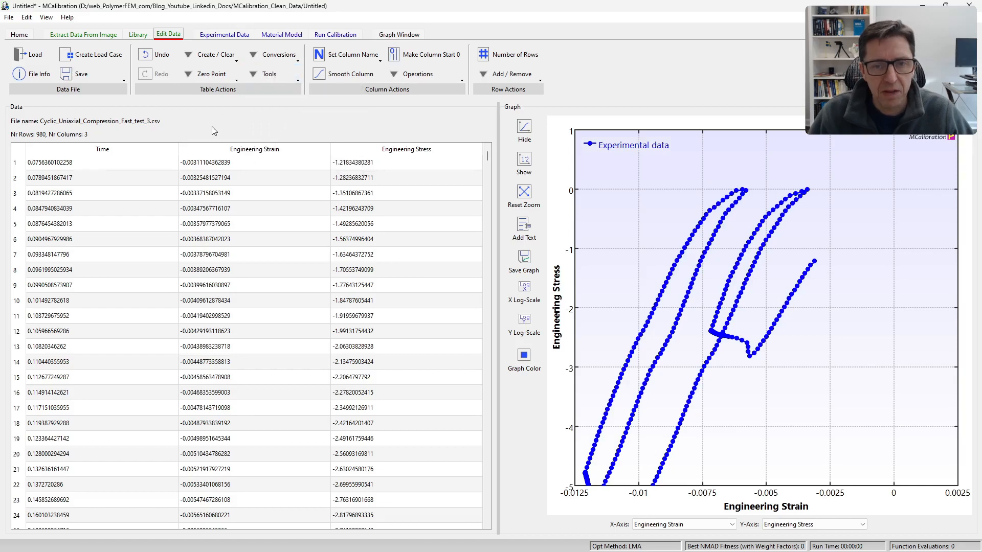
pyautogui.click(532, 77)
pyautogui.click(410, 77)
pyautogui.click(325, 123)
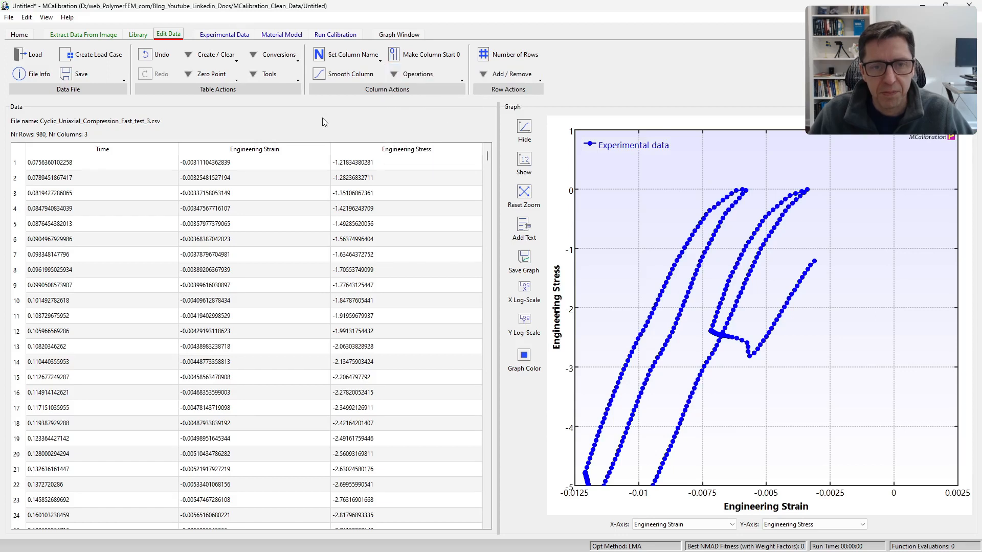
# Apply toe-in compensation to the trimmed data and show the full stress-strain curve.
pyautogui.click(223, 78)
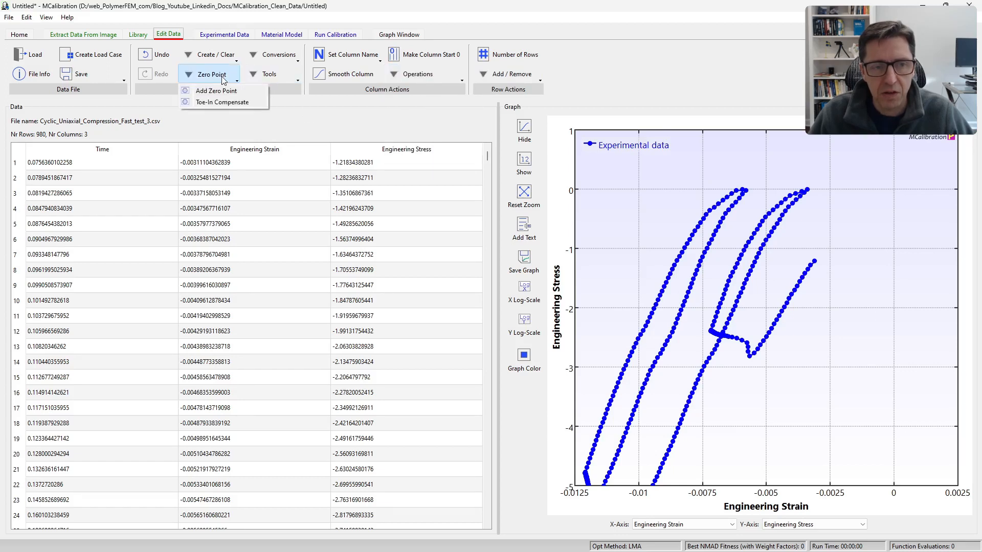
pyautogui.click(221, 105)
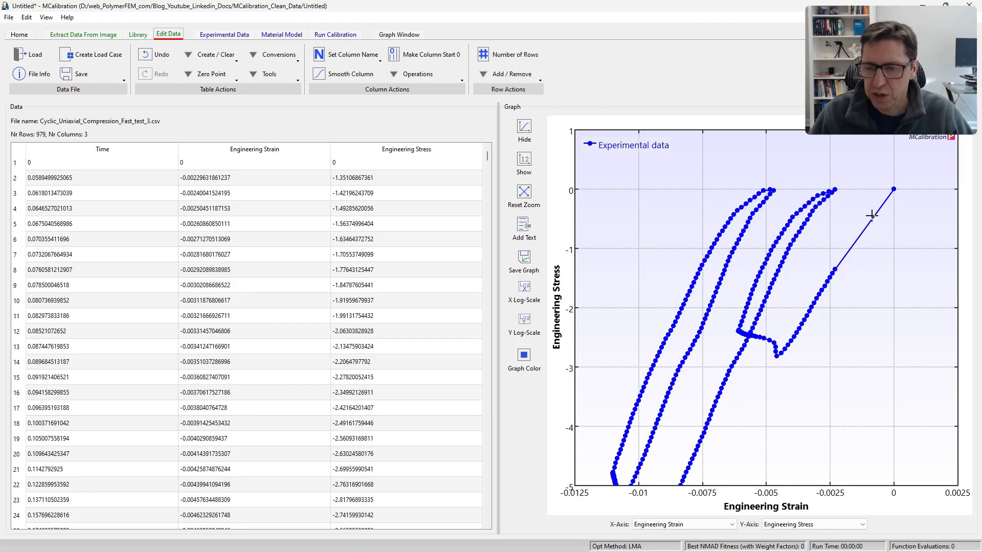
pyautogui.click(523, 193)
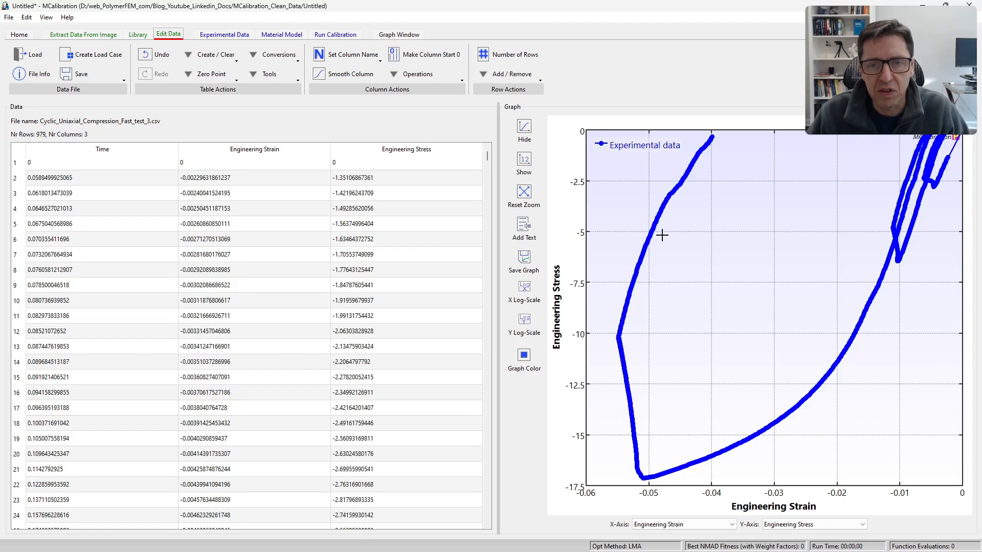
# Resample the compensated data to 900 points with linear interpolation.
pyautogui.click(510, 56)
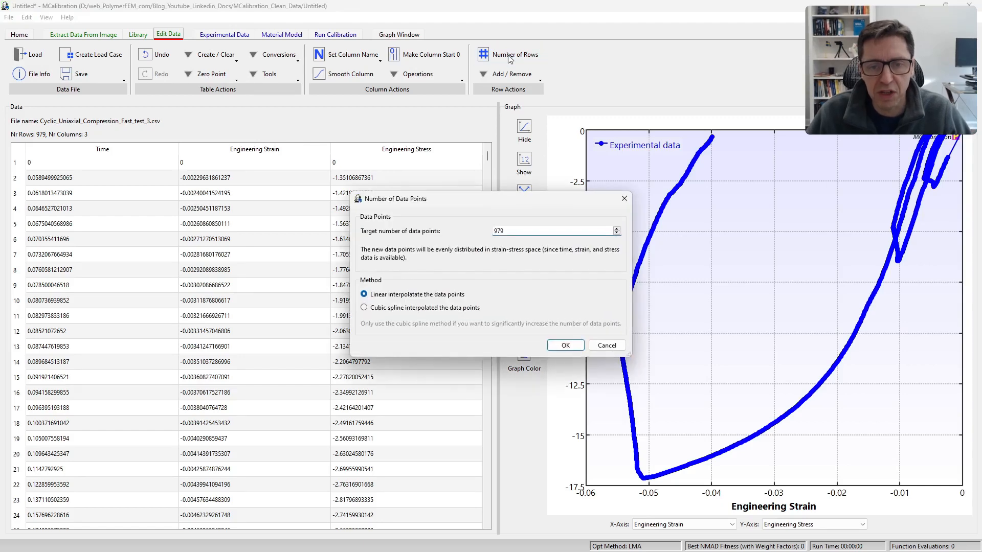
pyautogui.write('900')
pyautogui.press('Return')
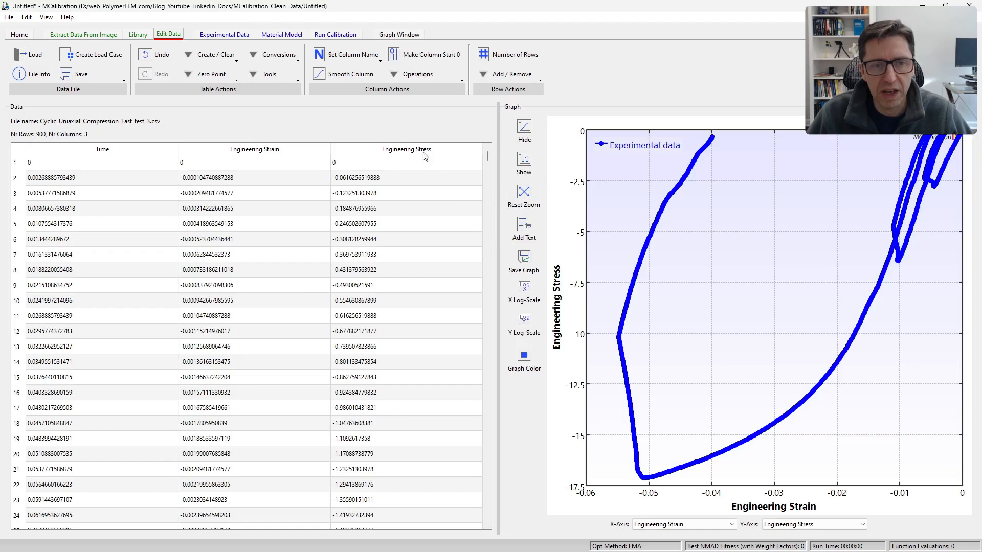
# Examine the moving average and low pass filter smoothing options for the Engineering Stress column.
pyautogui.click(352, 150)
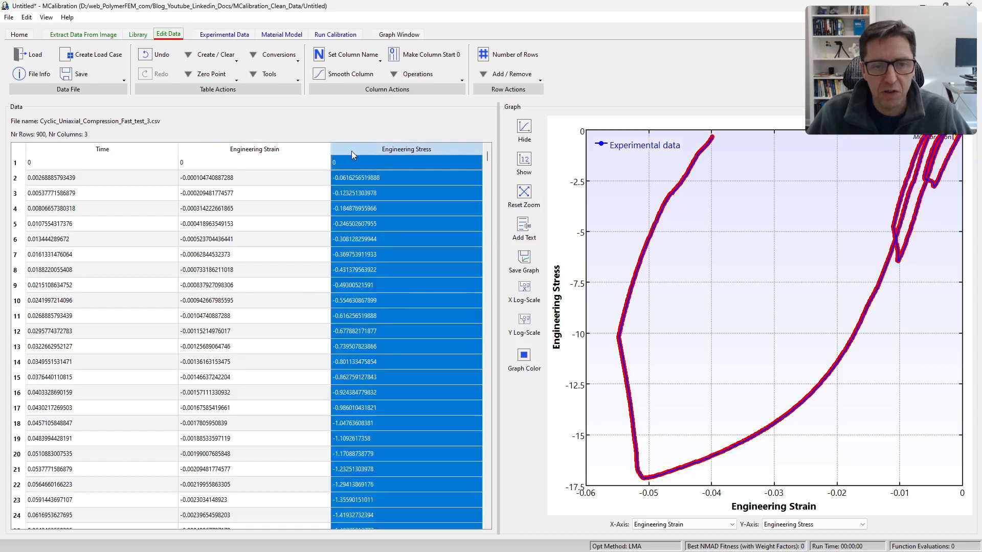
pyautogui.click(328, 78)
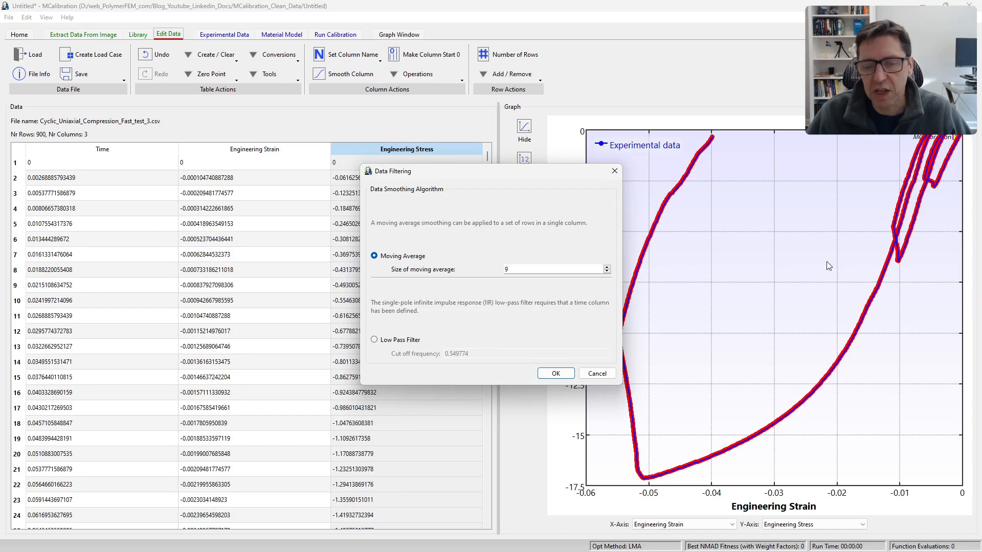
pyautogui.click(565, 372)
pyautogui.click(336, 249)
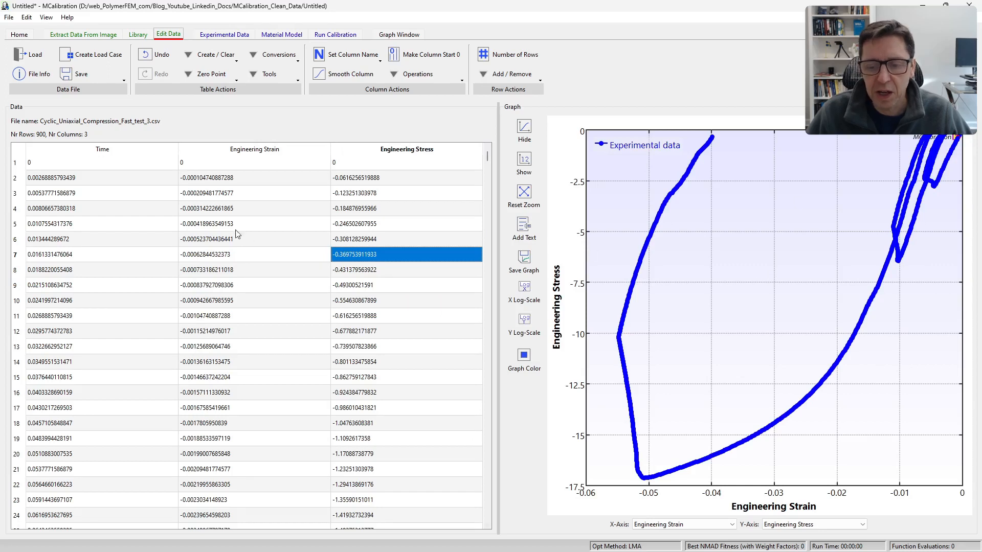
# Create a new load case from the cleaned data table and save it with its default setup.
pyautogui.click(110, 80)
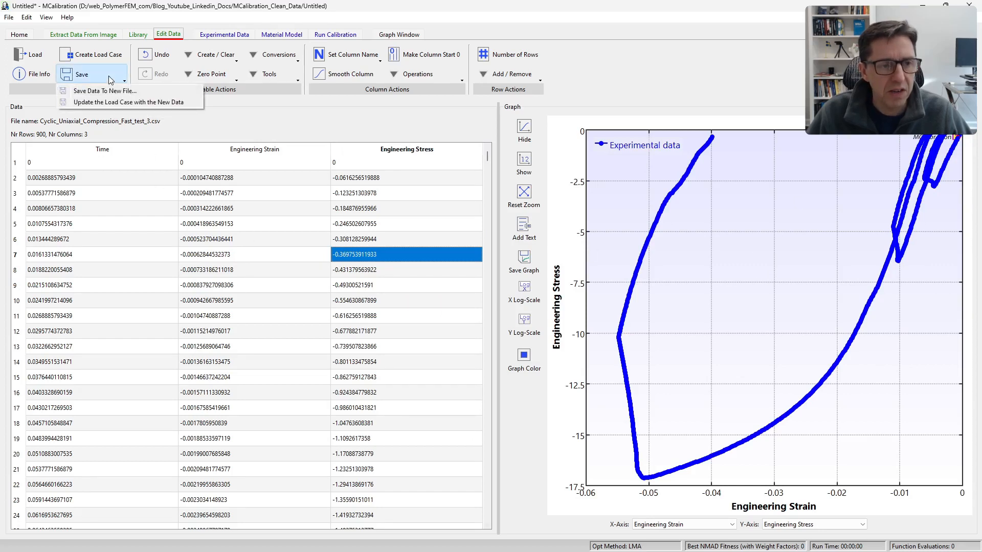
pyautogui.click(123, 102)
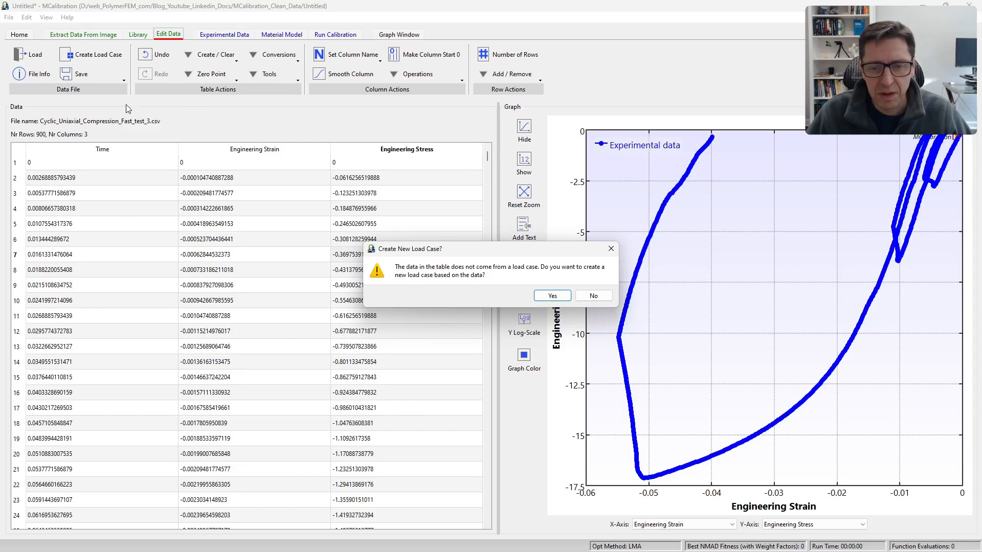
pyautogui.click(564, 297)
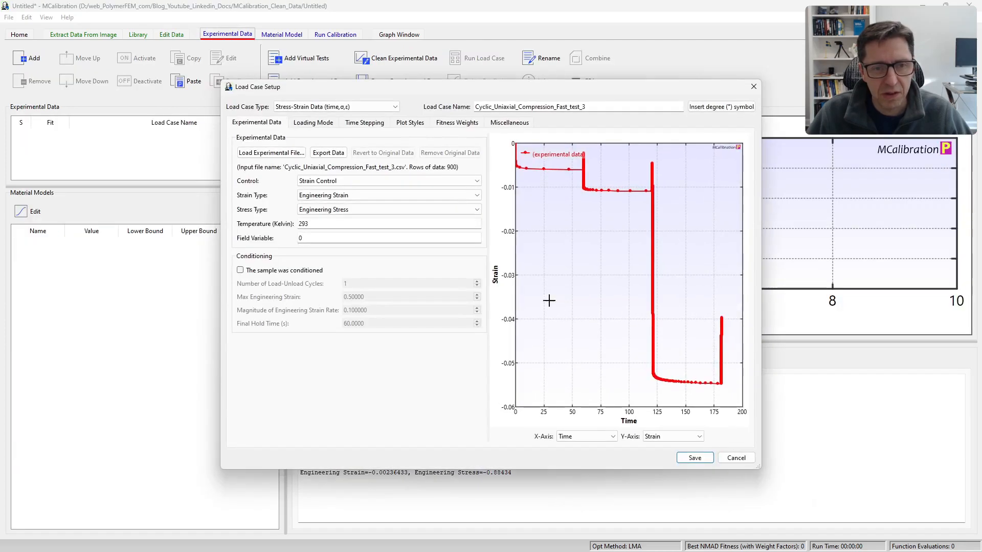
pyautogui.click(694, 457)
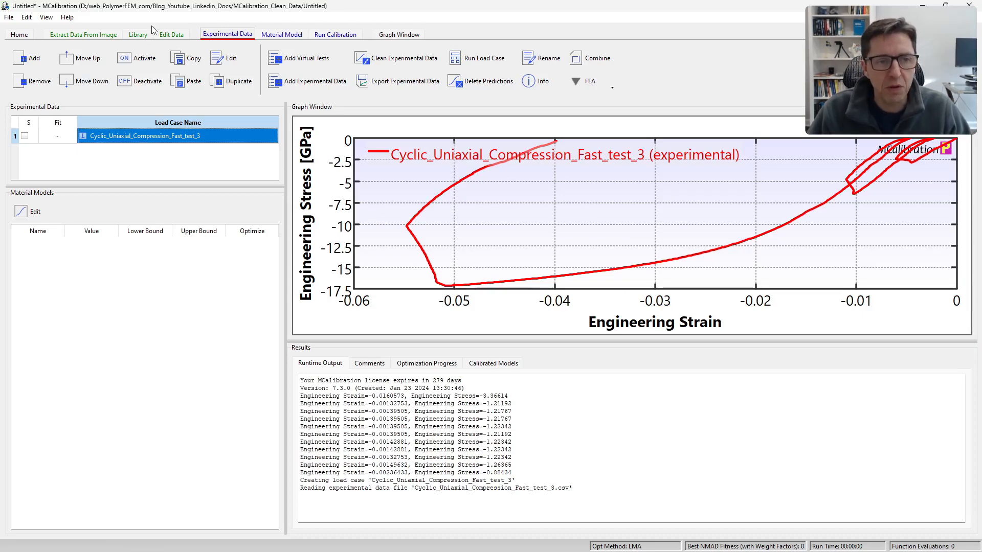
# Return to the data editor and look through the available column operations.
pyautogui.click(168, 37)
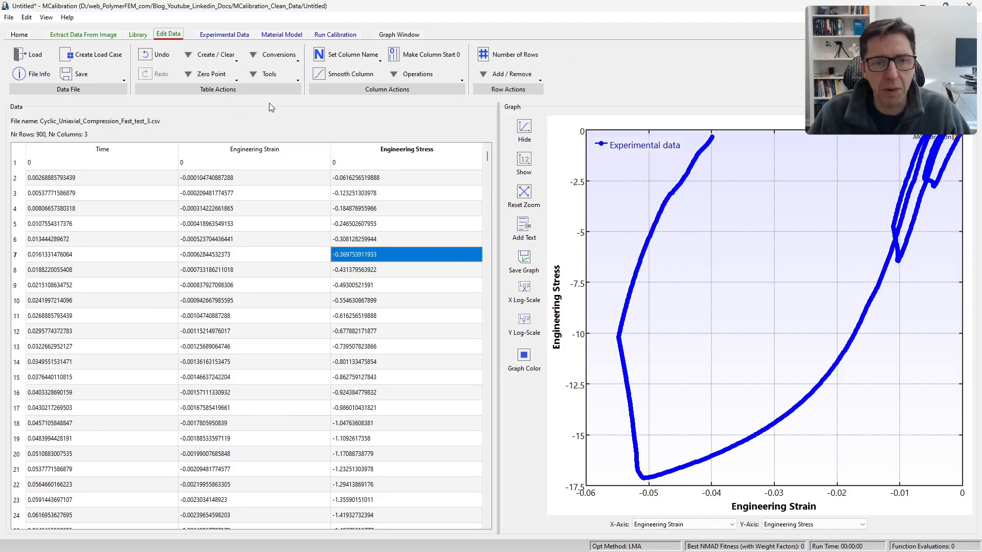
pyautogui.click(343, 75)
pyautogui.press('Return')
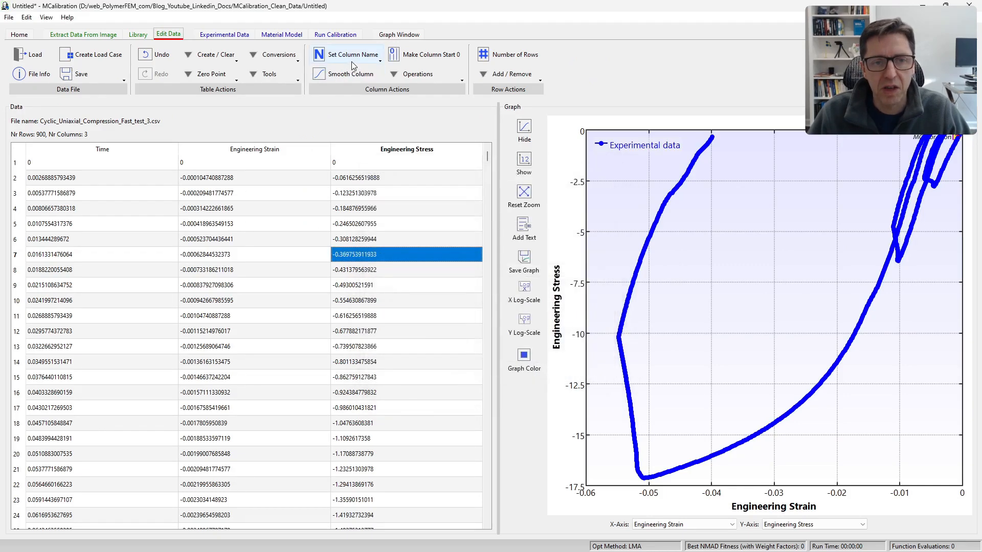
pyautogui.click(412, 77)
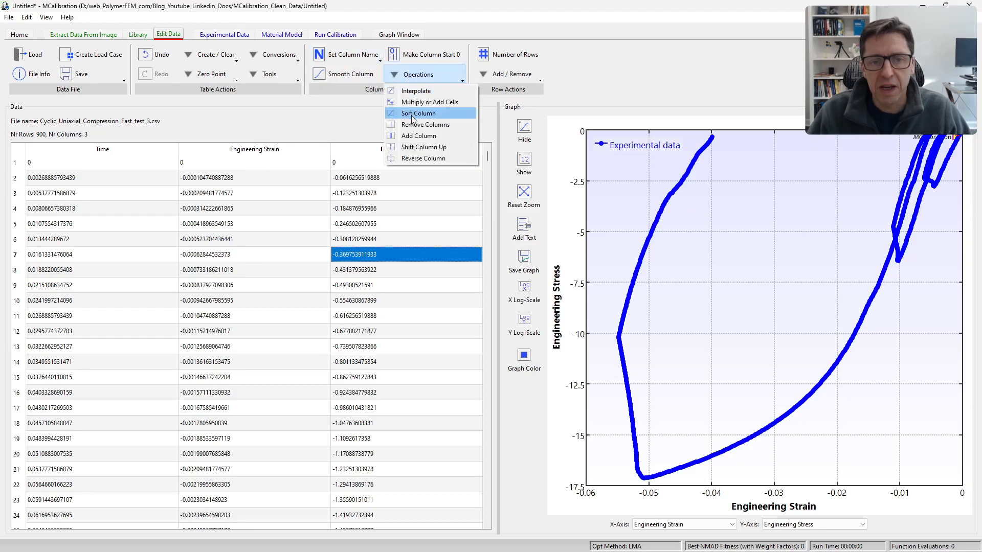